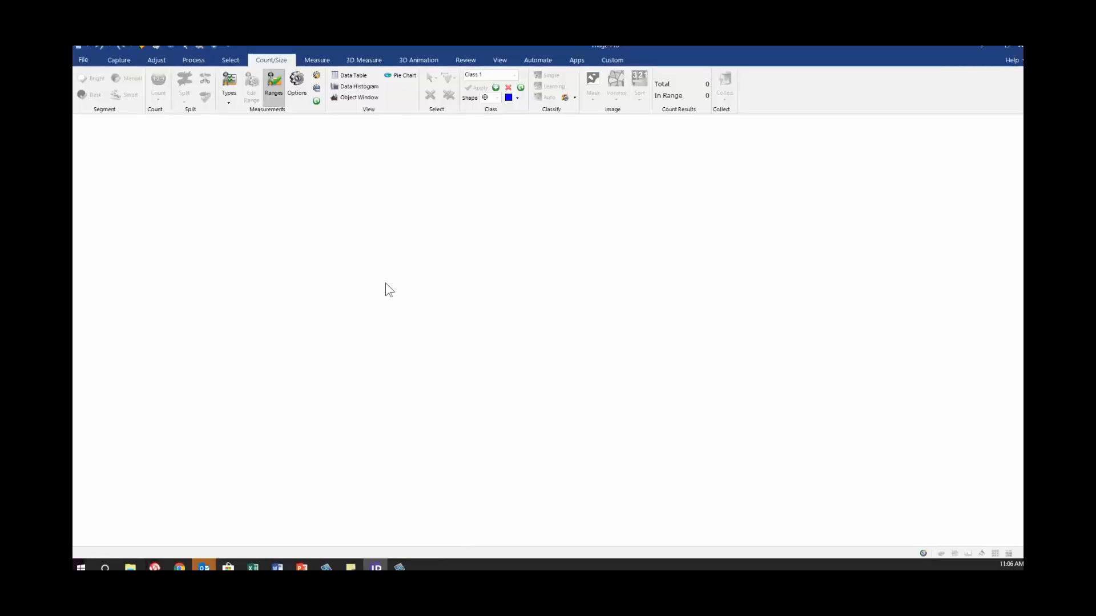
# Open the recent image test new_0010.tif and load the Droplets.iqo measurement options
pyautogui.click(83, 61)
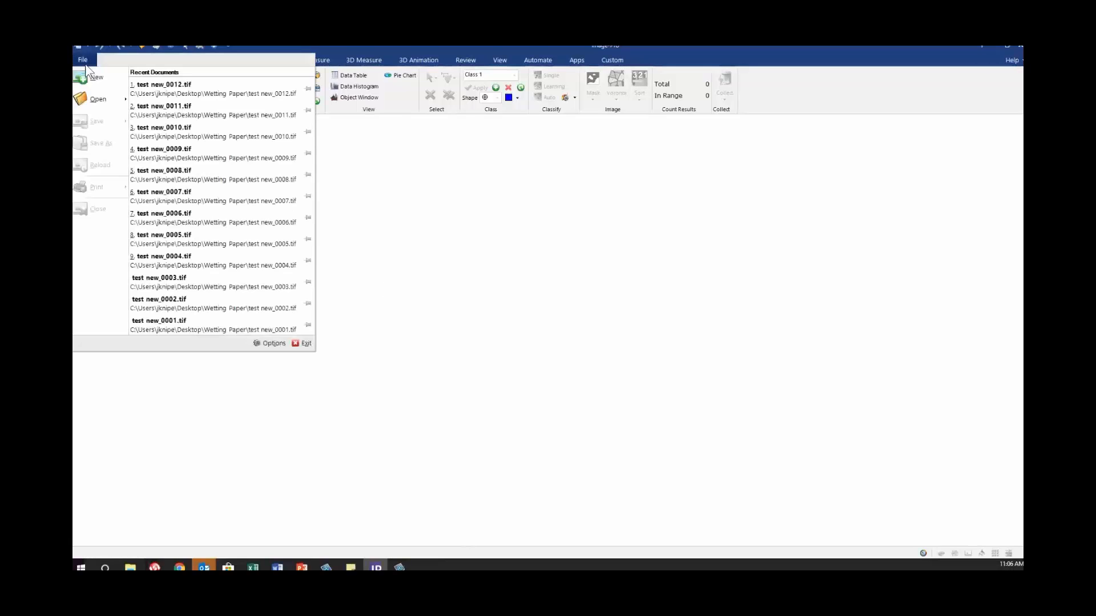
pyautogui.click(193, 126)
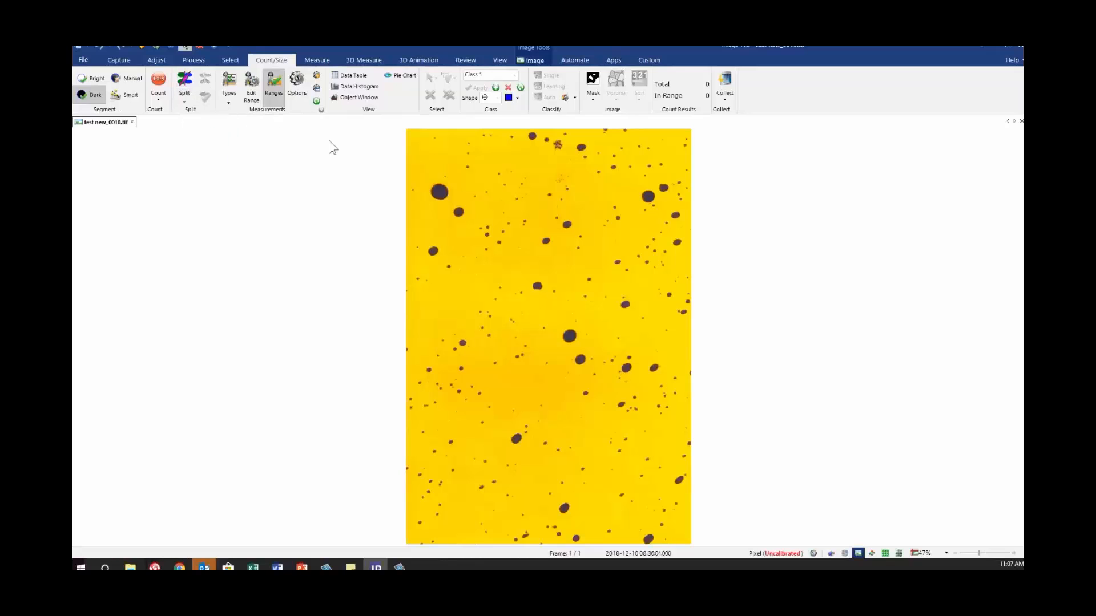
pyautogui.click(317, 76)
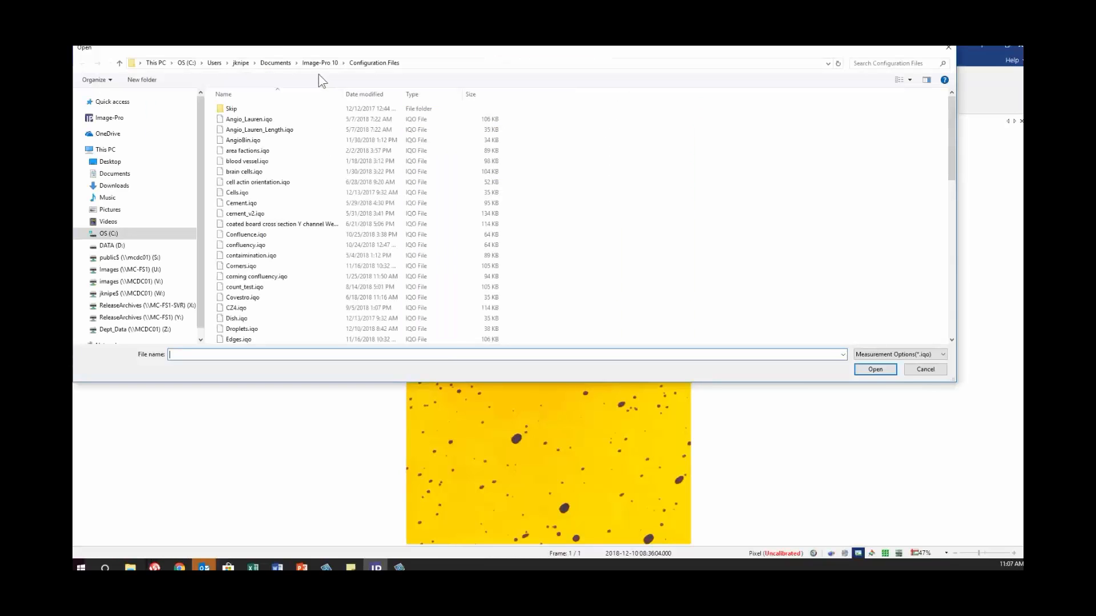
pyautogui.scroll(-4, 314, 197)
pyautogui.click(270, 243)
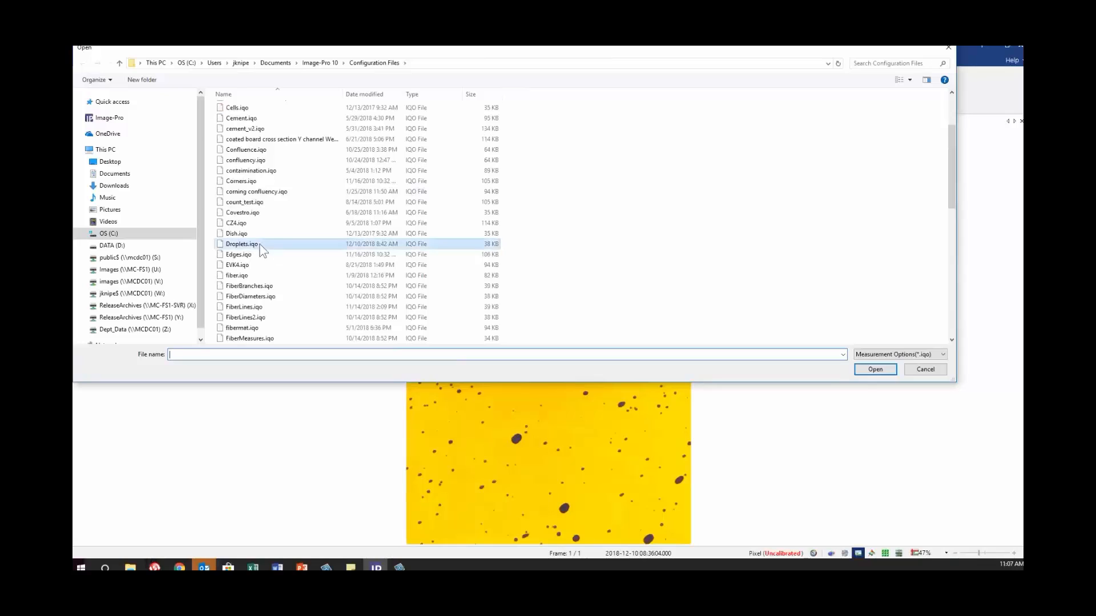
pyautogui.click(865, 369)
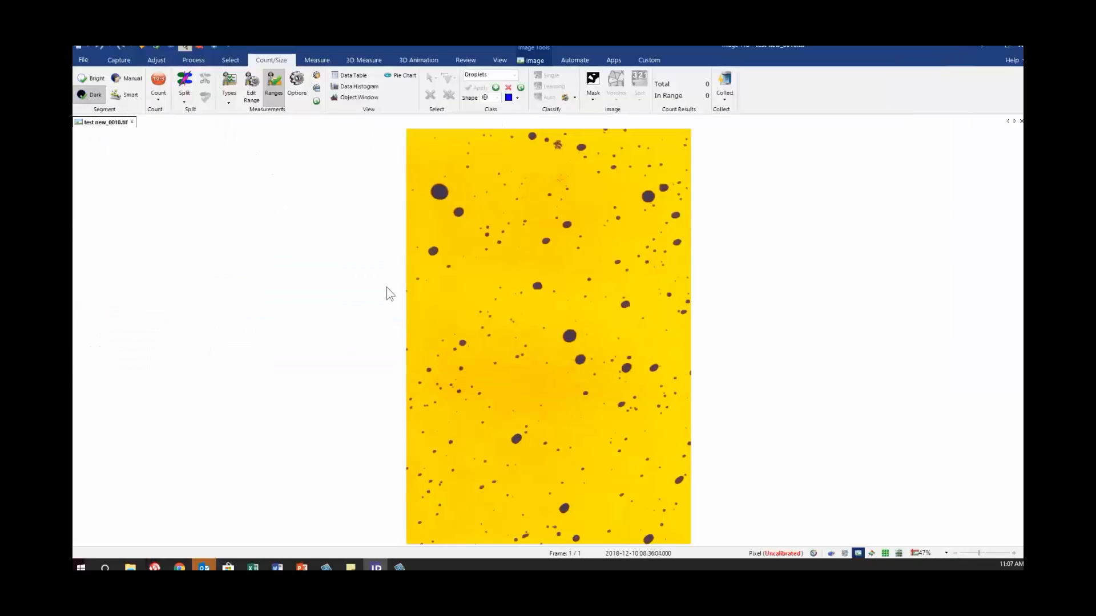
# Review the object splitting settings and the measurement types selected for the droplets
pyautogui.click(179, 103)
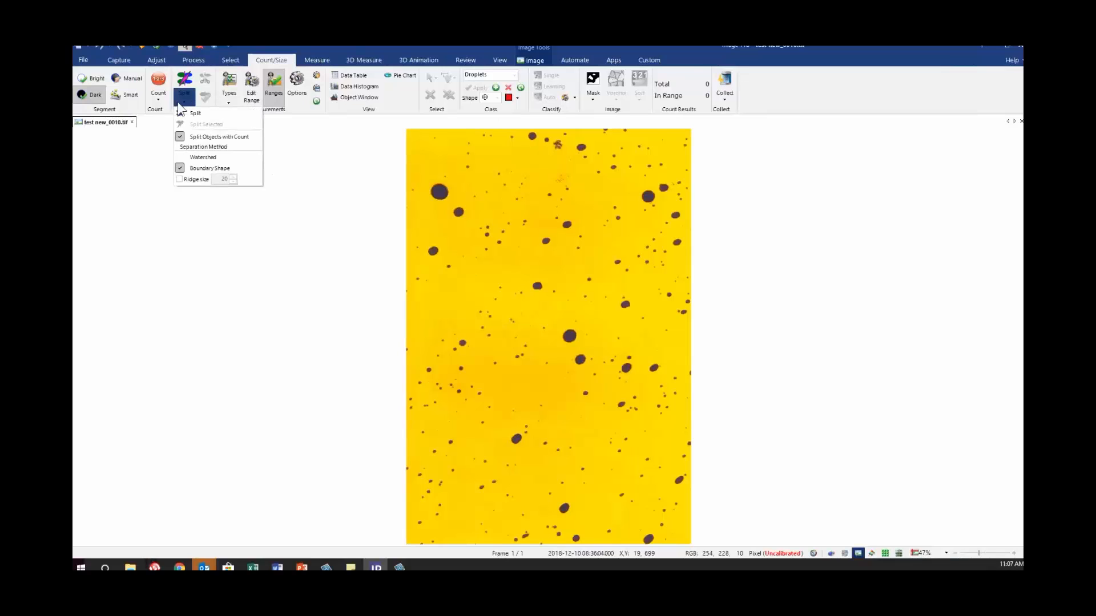
pyautogui.click(231, 104)
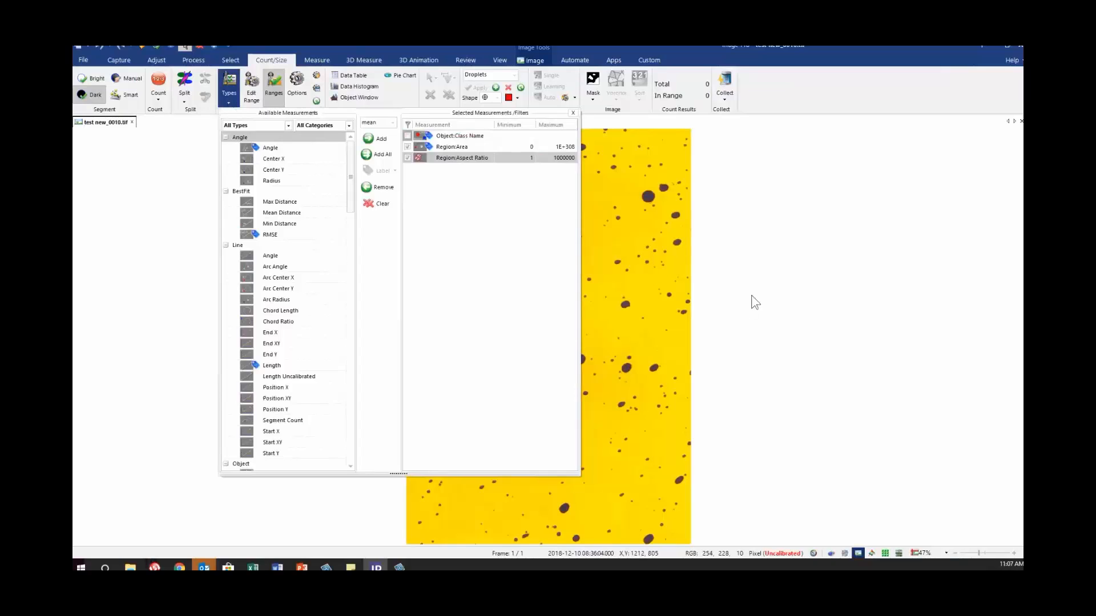
pyautogui.click(691, 298)
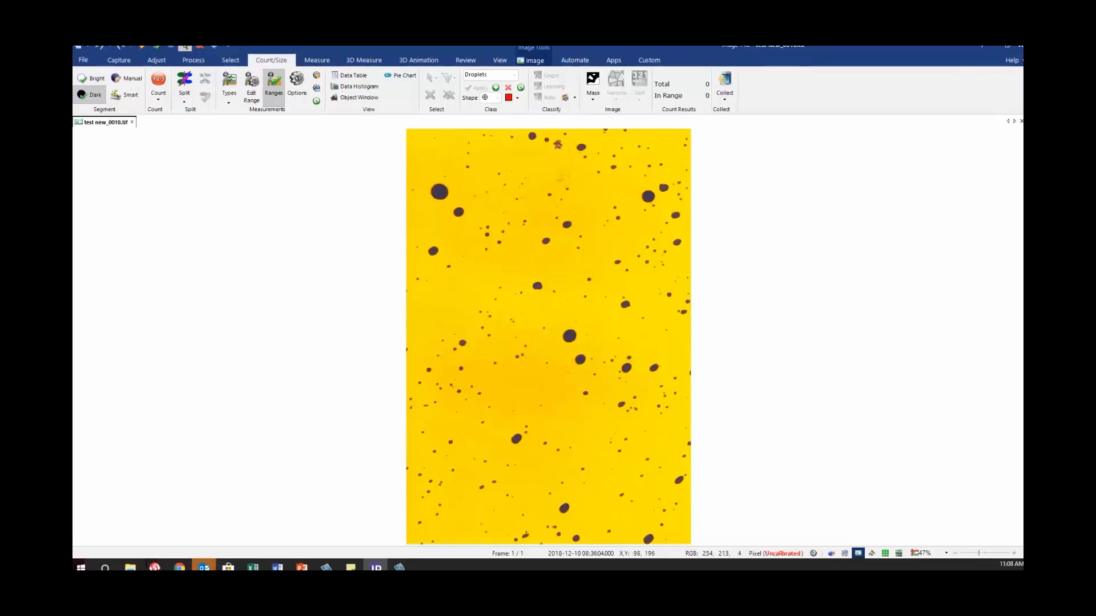
# Count the dark droplets in the image and delete all the counted objects
pyautogui.click(159, 83)
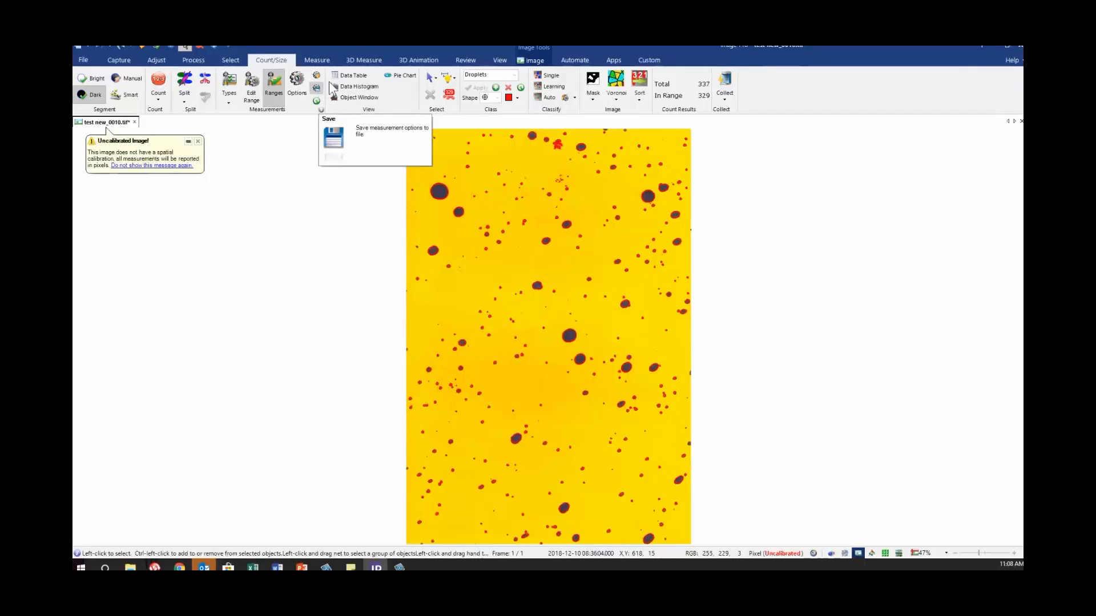
pyautogui.click(449, 96)
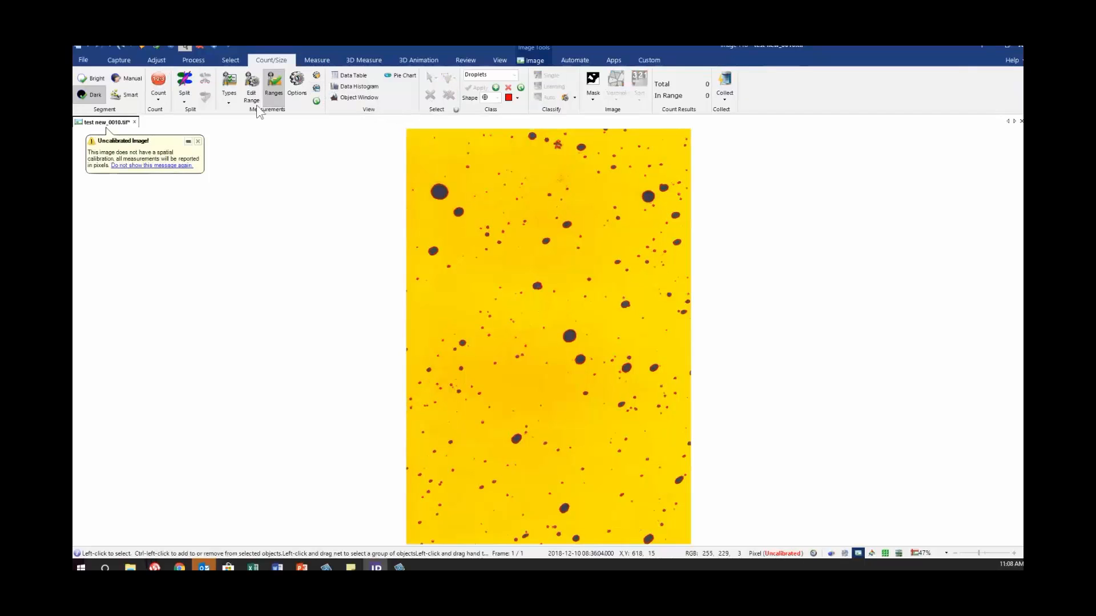
# Close the image without saving and open test new_0001.tif through test new_0012.tif from the Wetting Paper folder as one sequence
pyautogui.click(135, 122)
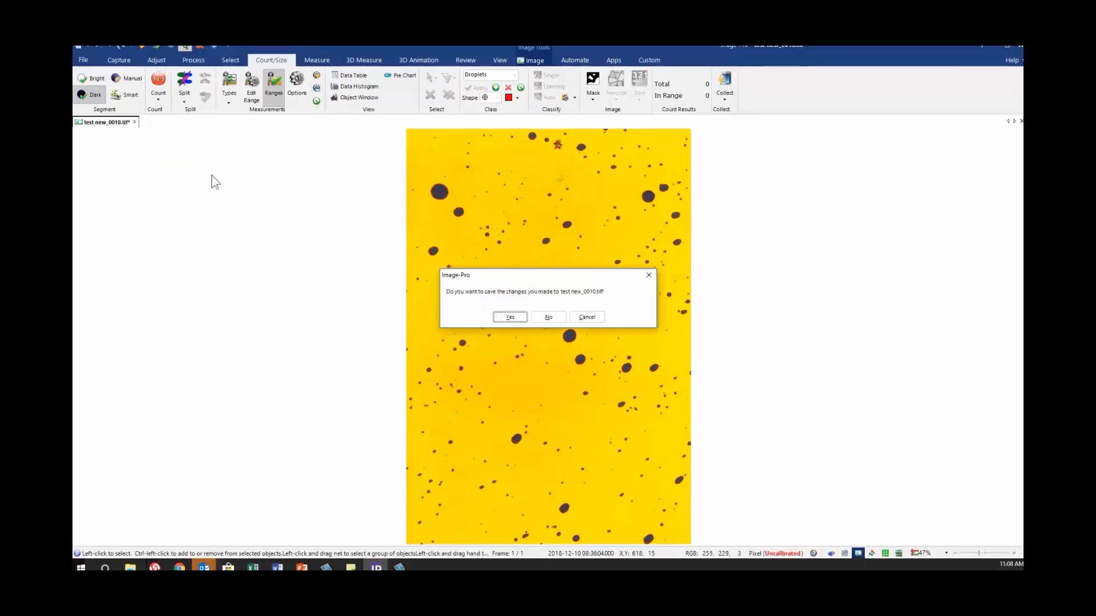
pyautogui.click(549, 318)
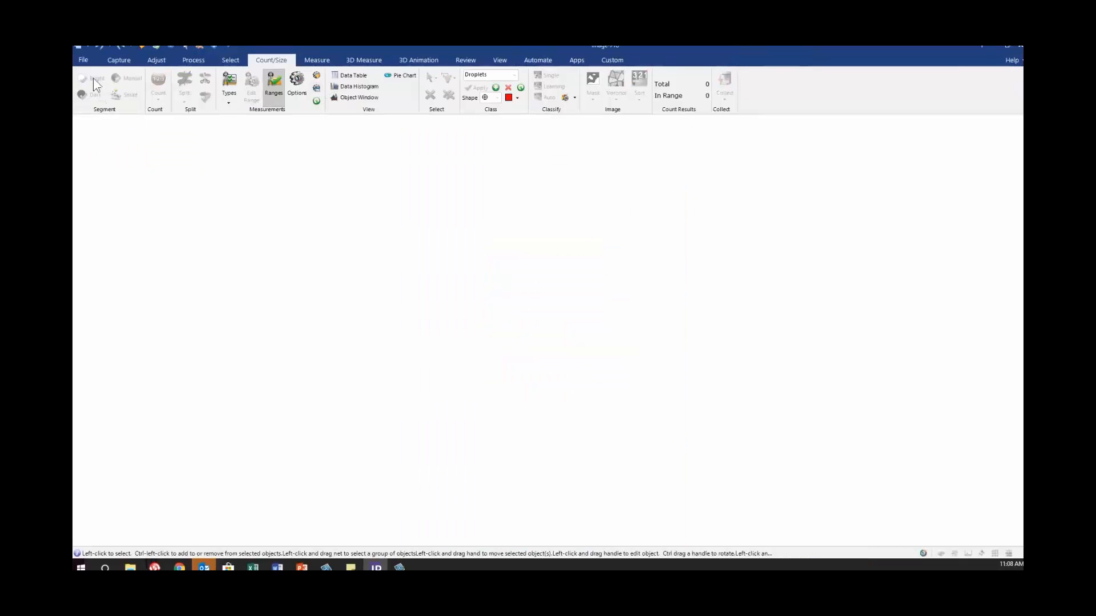
pyautogui.click(84, 61)
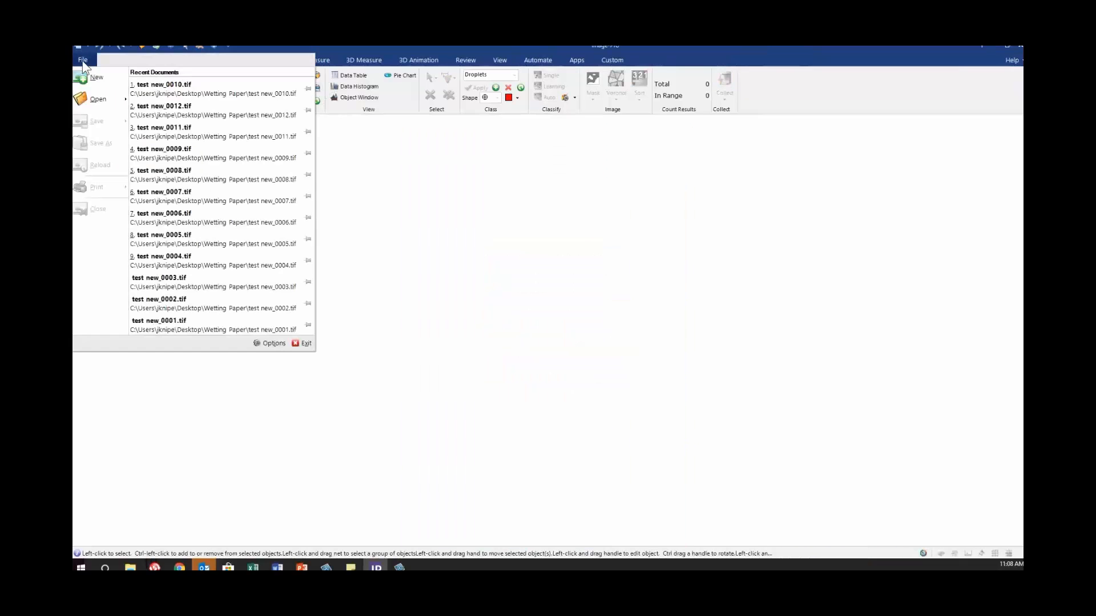
pyautogui.moveTo(105, 111)
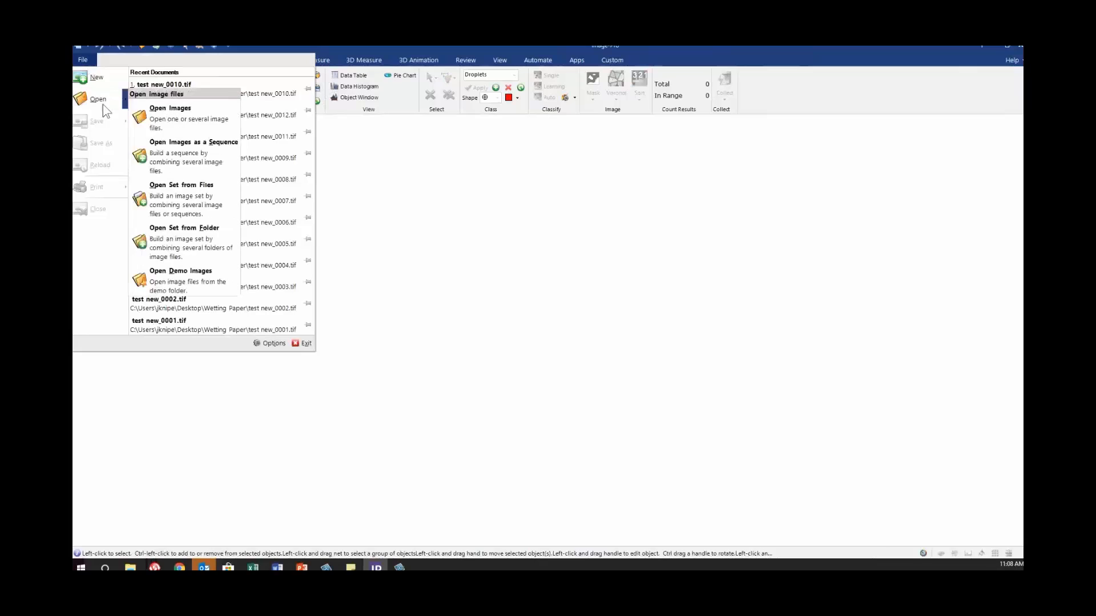
pyautogui.click(218, 122)
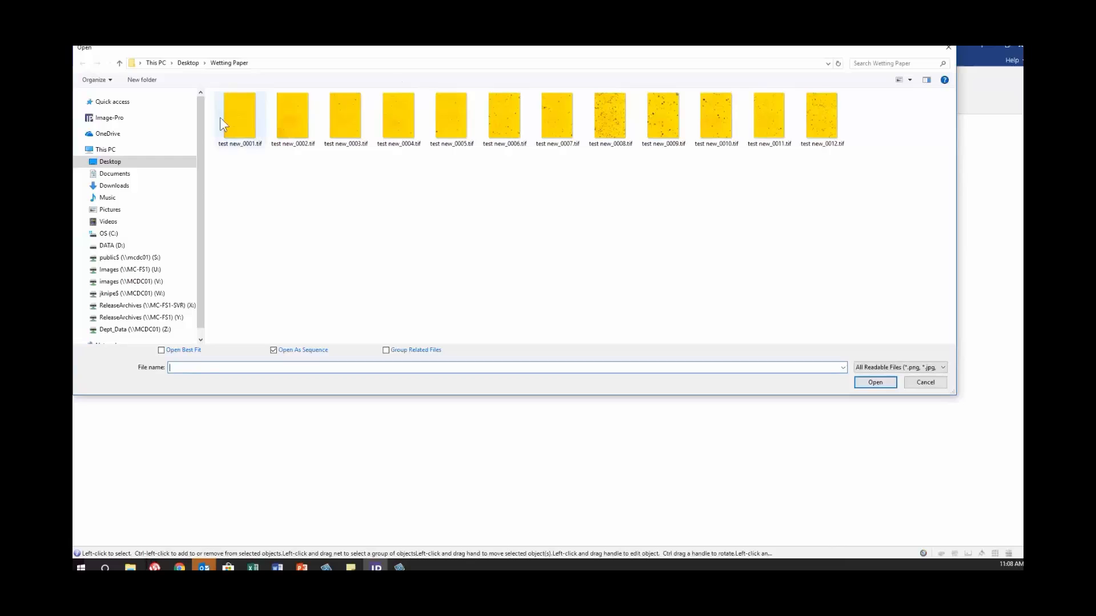
pyautogui.click(239, 120)
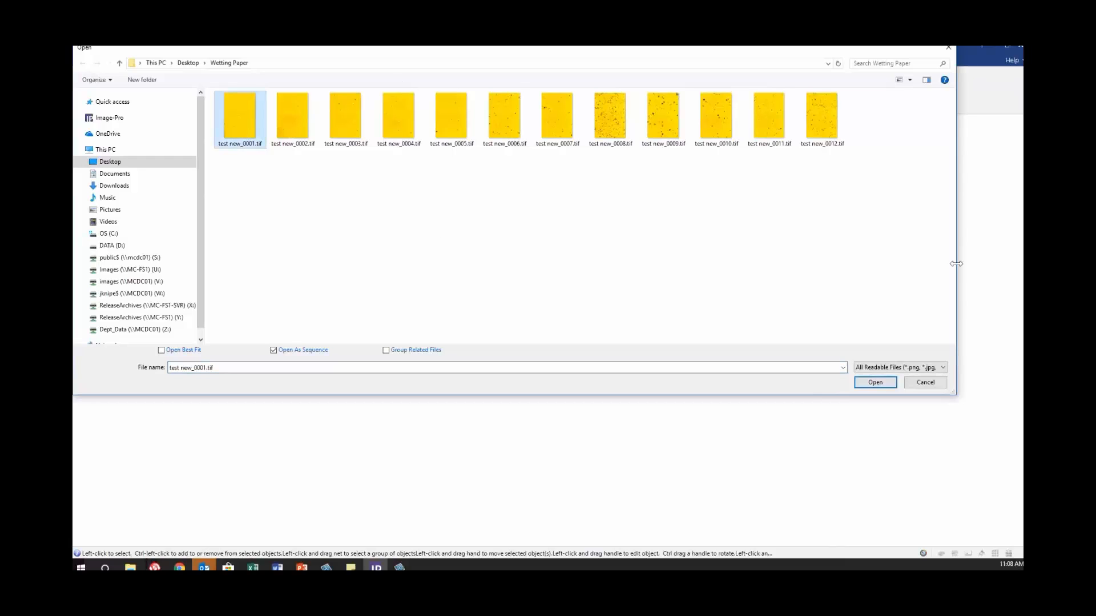
pyautogui.keyDown('shift'); pyautogui.click(830, 114); pyautogui.keyUp('shift')
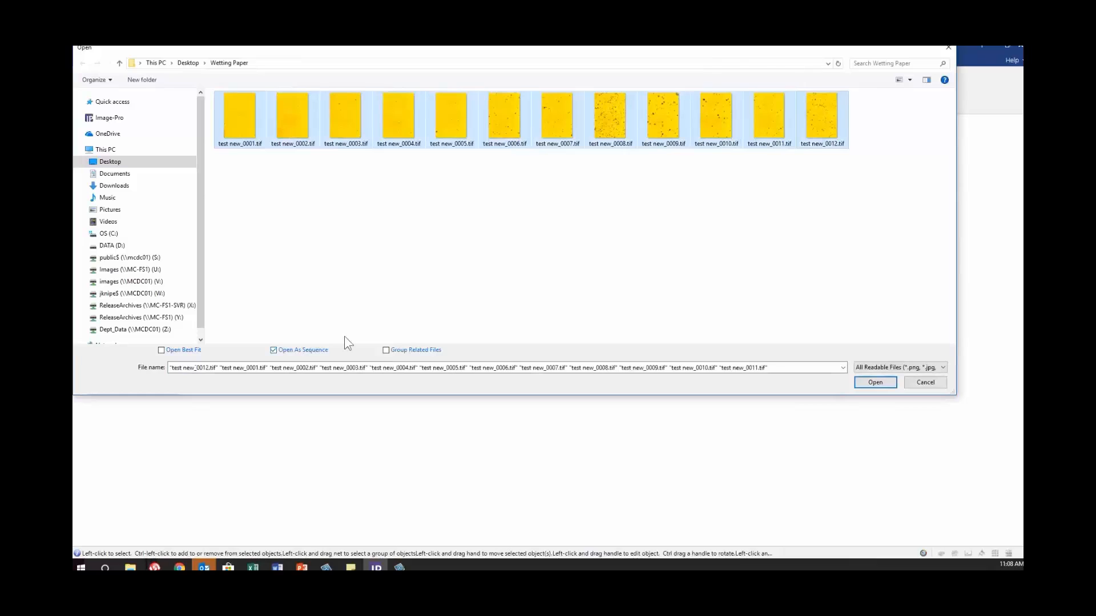
pyautogui.click(875, 382)
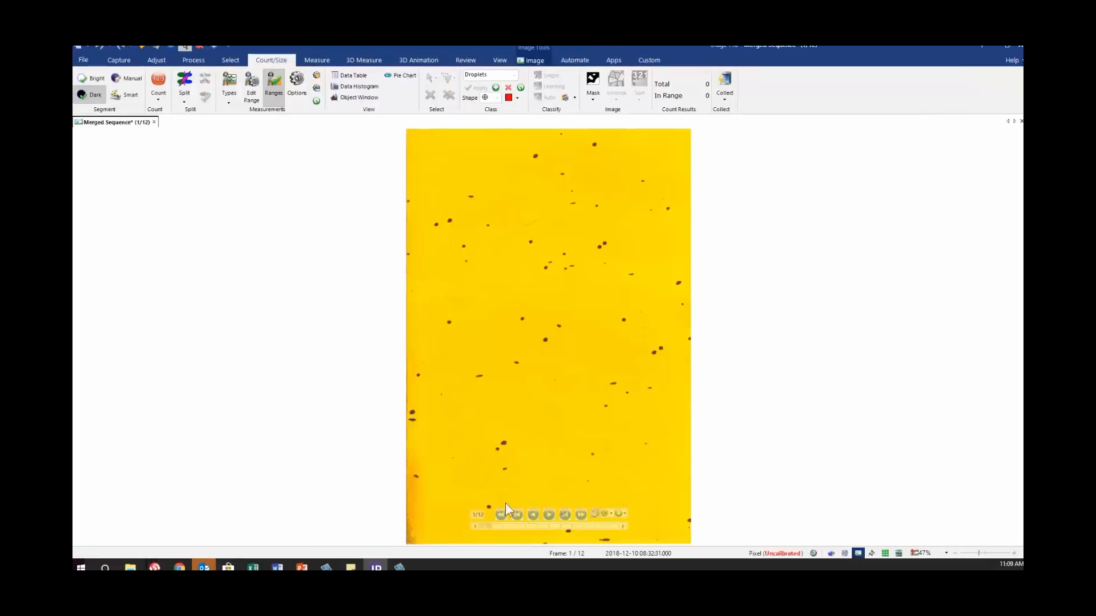
# Play and browse the frames of the merged sequence, returning to the first frame
pyautogui.click(547, 516)
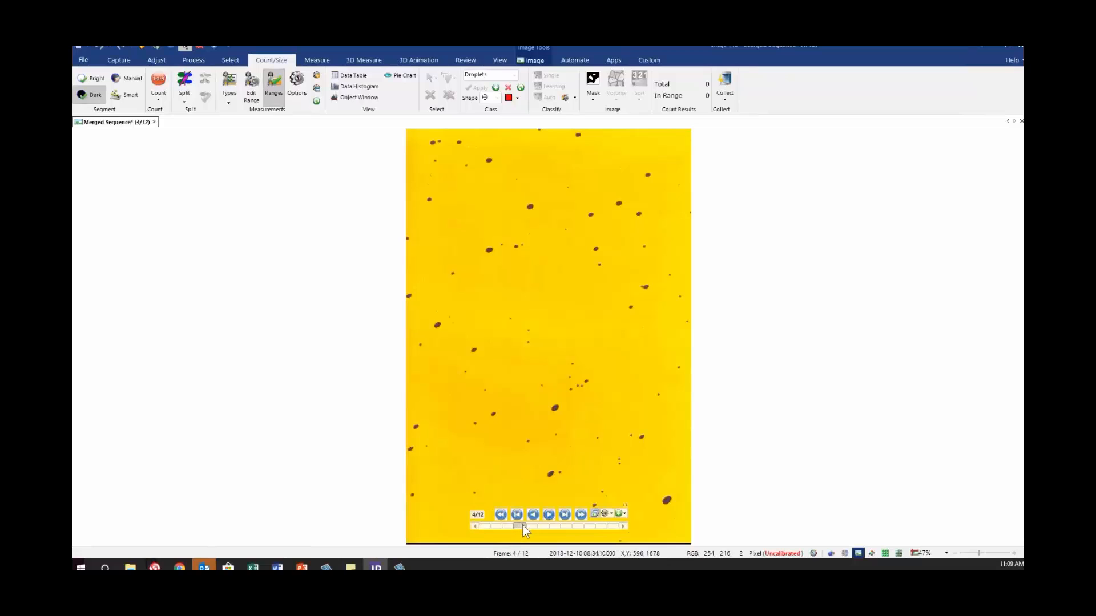
pyautogui.moveTo(523, 525)
pyautogui.mouseDown()
pyautogui.moveTo(479, 521)
pyautogui.moveTo(543, 528)
pyautogui.mouseUp()
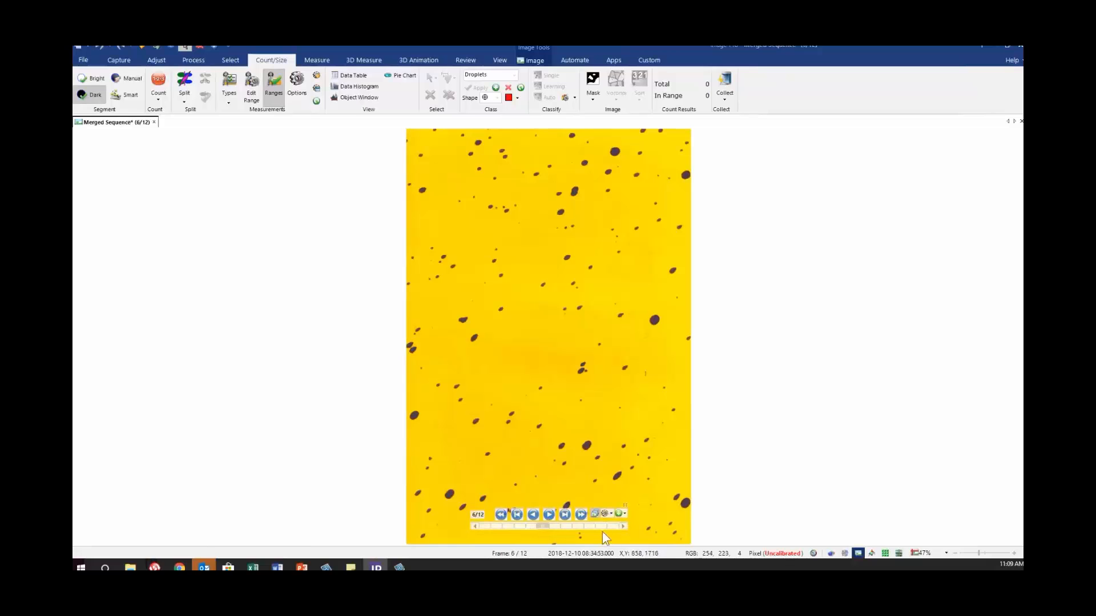
pyautogui.moveTo(543, 526); pyautogui.dragTo(480, 526)
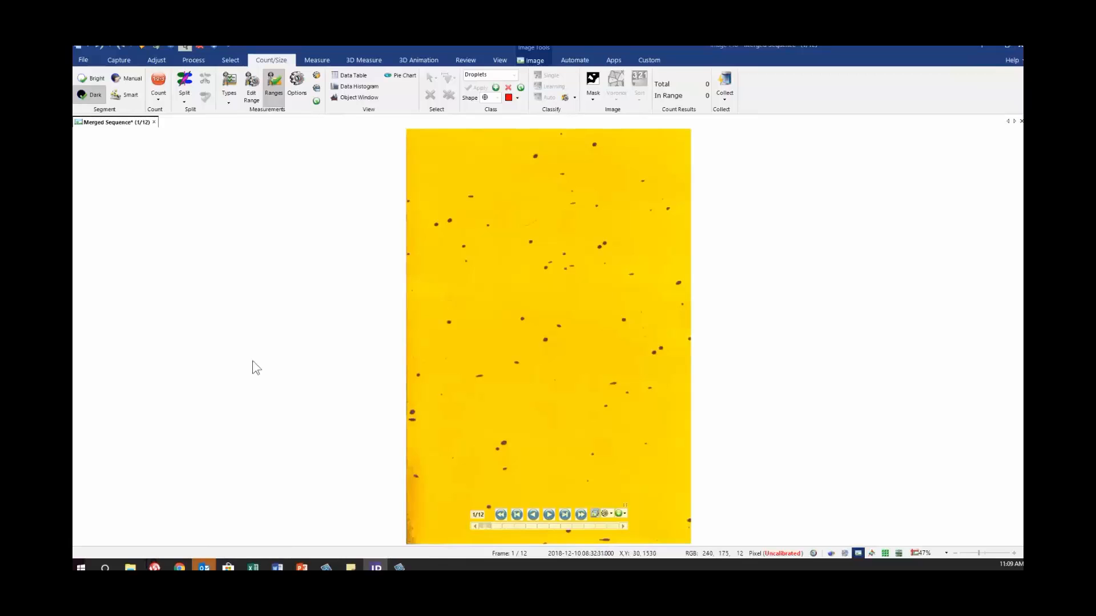
# Load the Droplets.iqo measurement options for the merged sequence
pyautogui.click(315, 75)
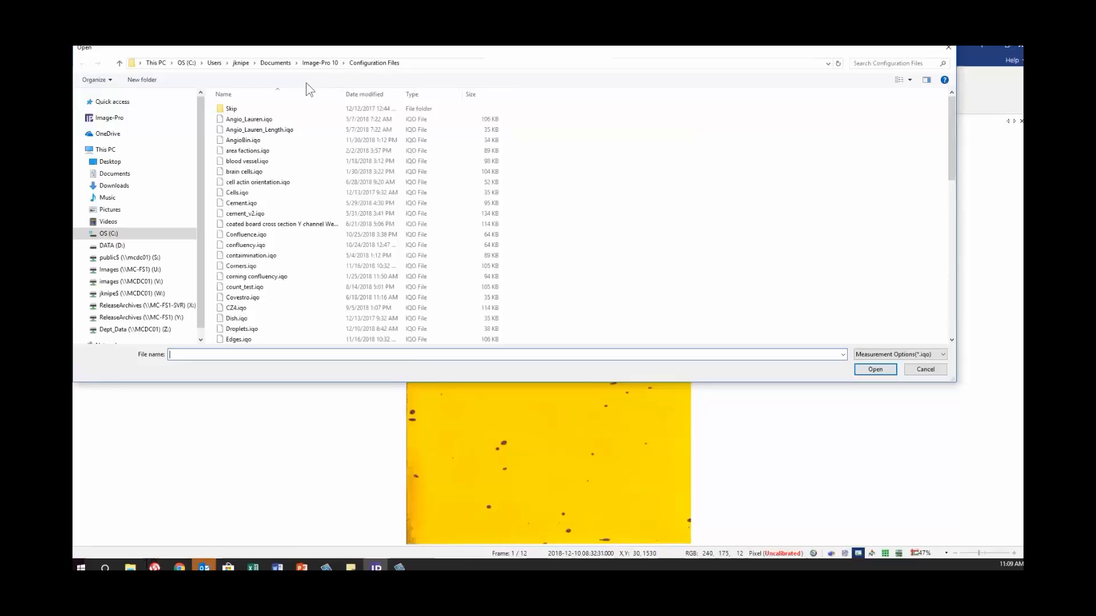
pyautogui.click(247, 331)
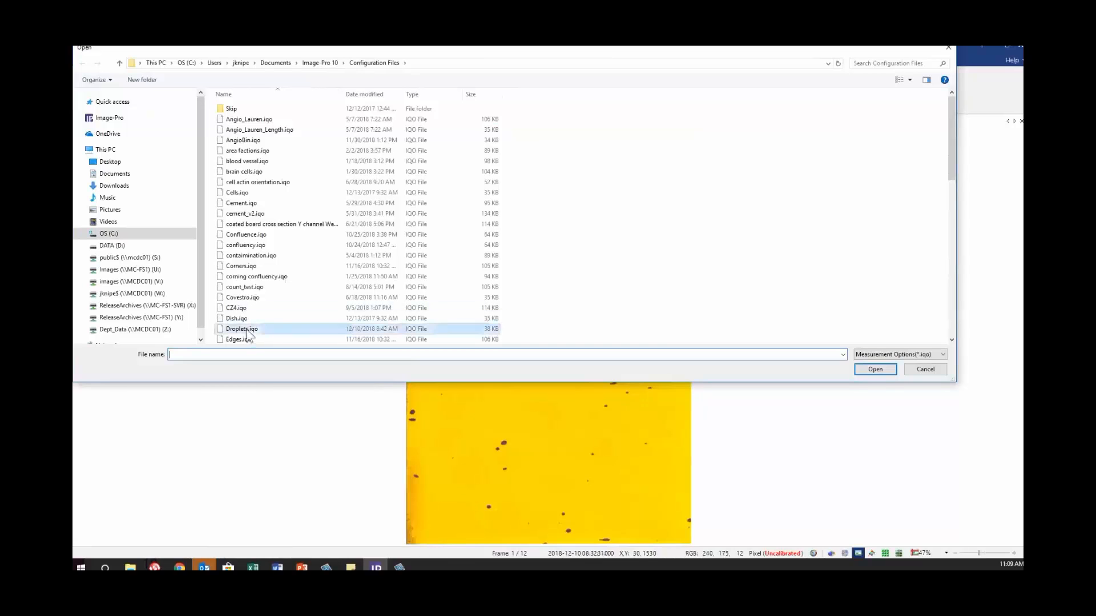
pyautogui.click(876, 369)
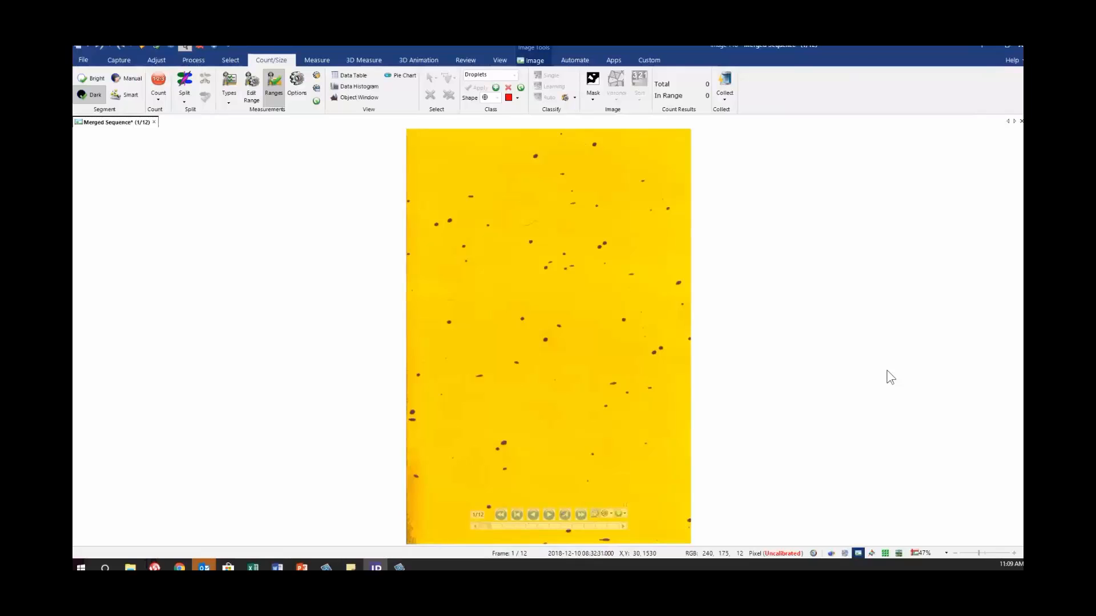
# Enable Clear Measurements for data collection and collect the droplet data from all frames of the sequence
pyautogui.click(725, 101)
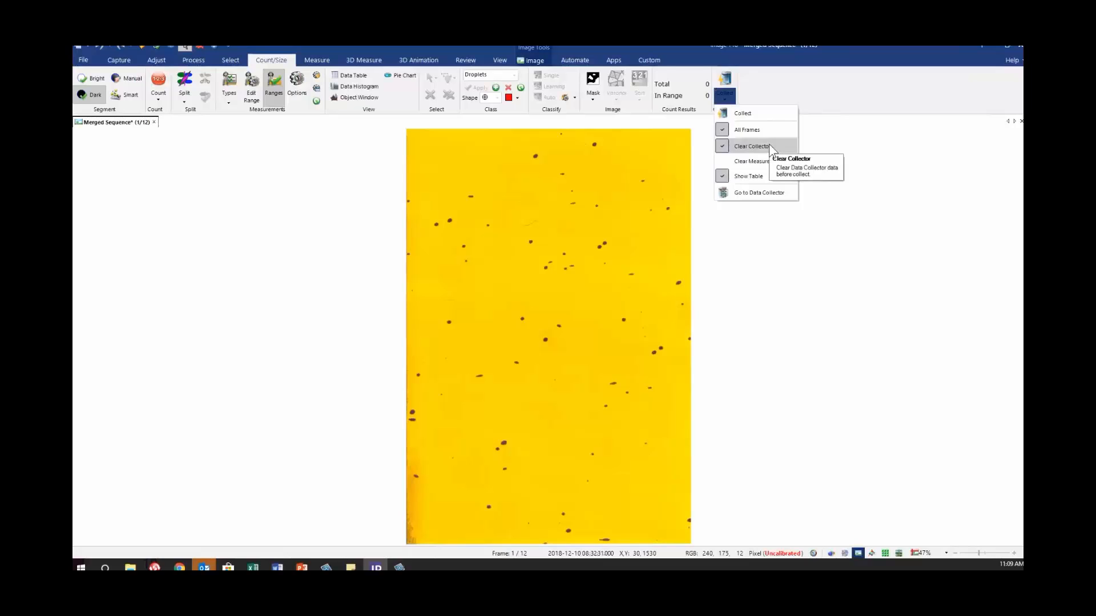
pyautogui.click(752, 162)
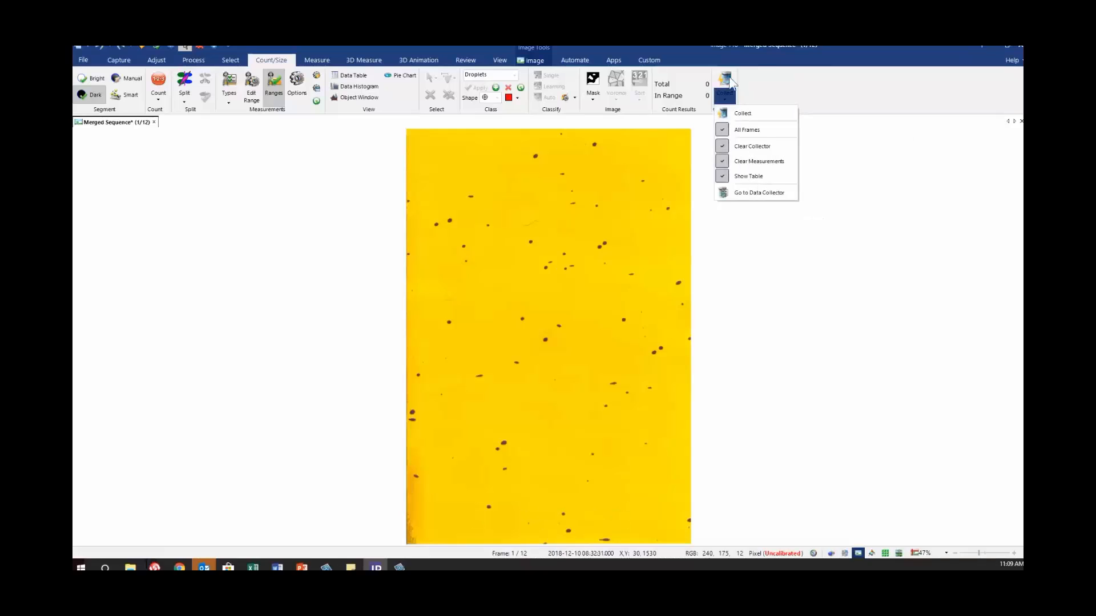
pyautogui.click(742, 113)
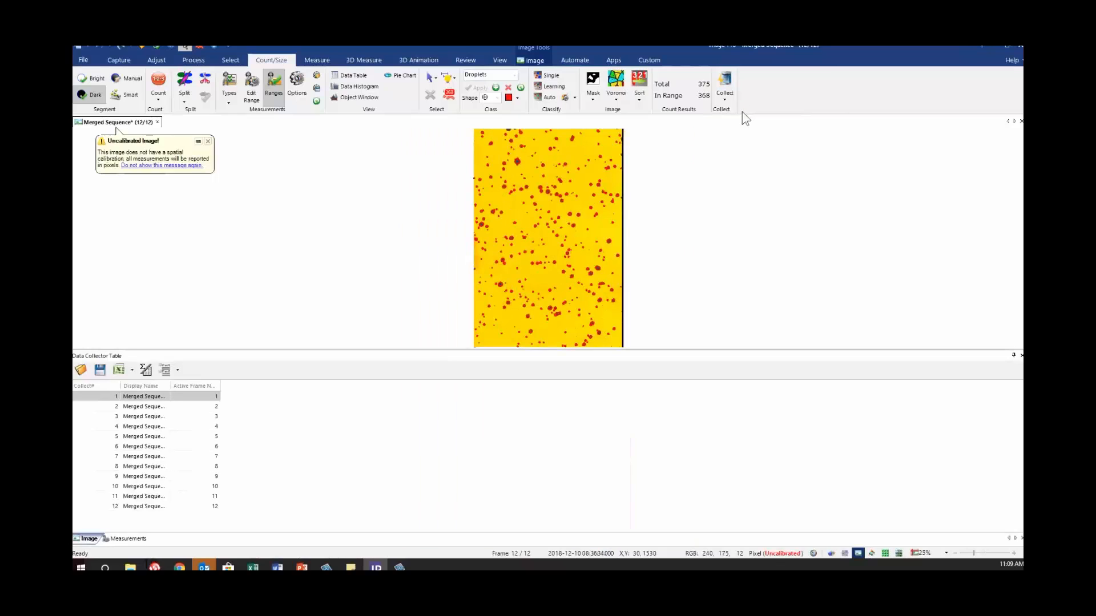
# Widen the columns of the Data Collector's image and measurement tables to fit their full headings
pyautogui.click(230, 60)
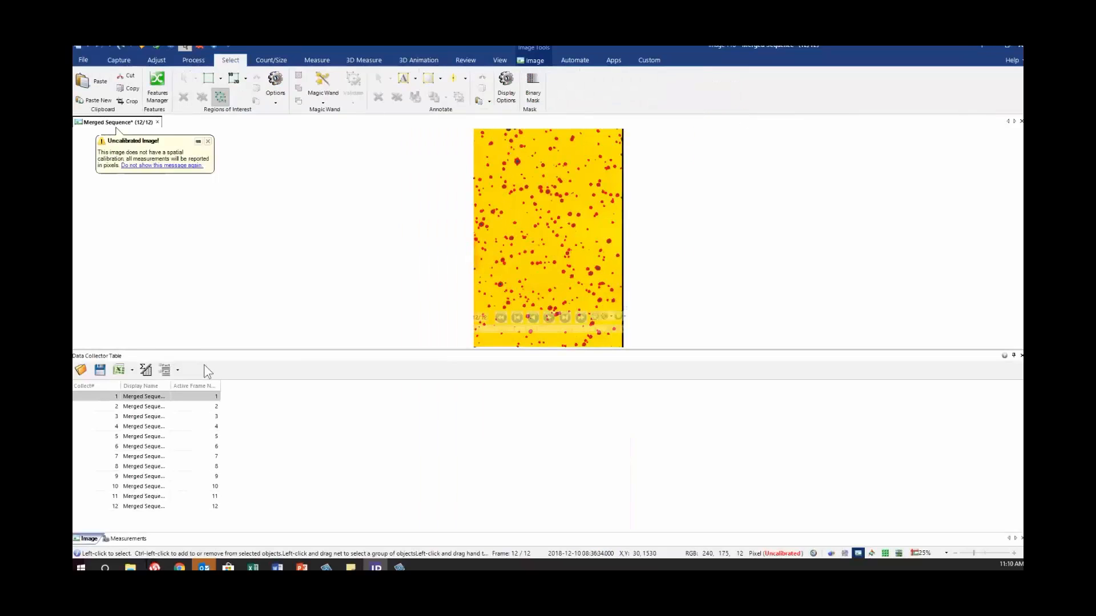
pyautogui.doubleClick(170, 395)
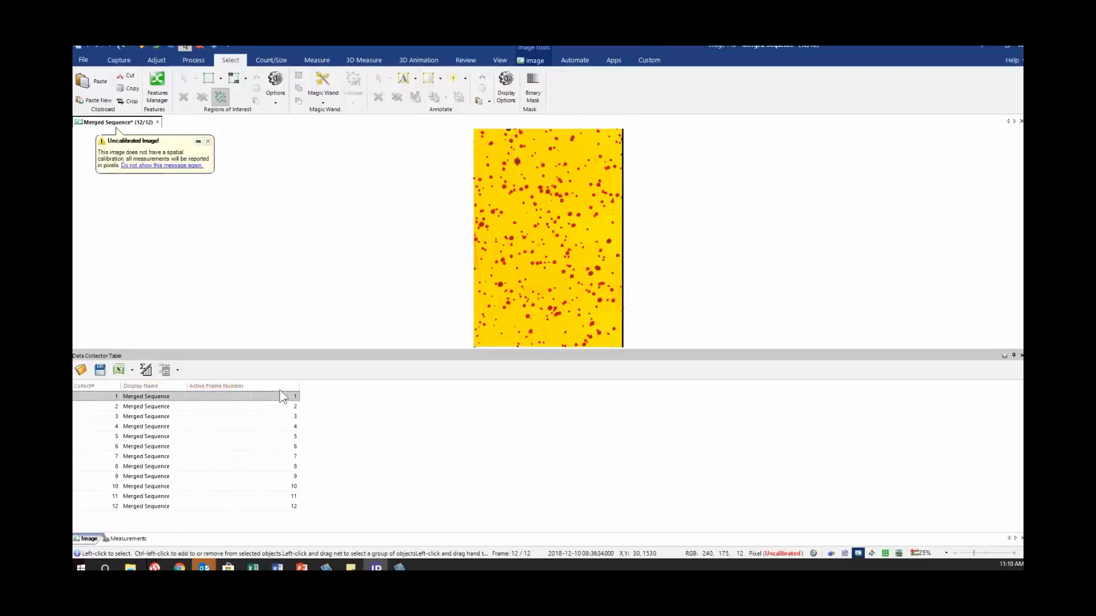
pyautogui.doubleClick(236, 386)
pyautogui.click(124, 540)
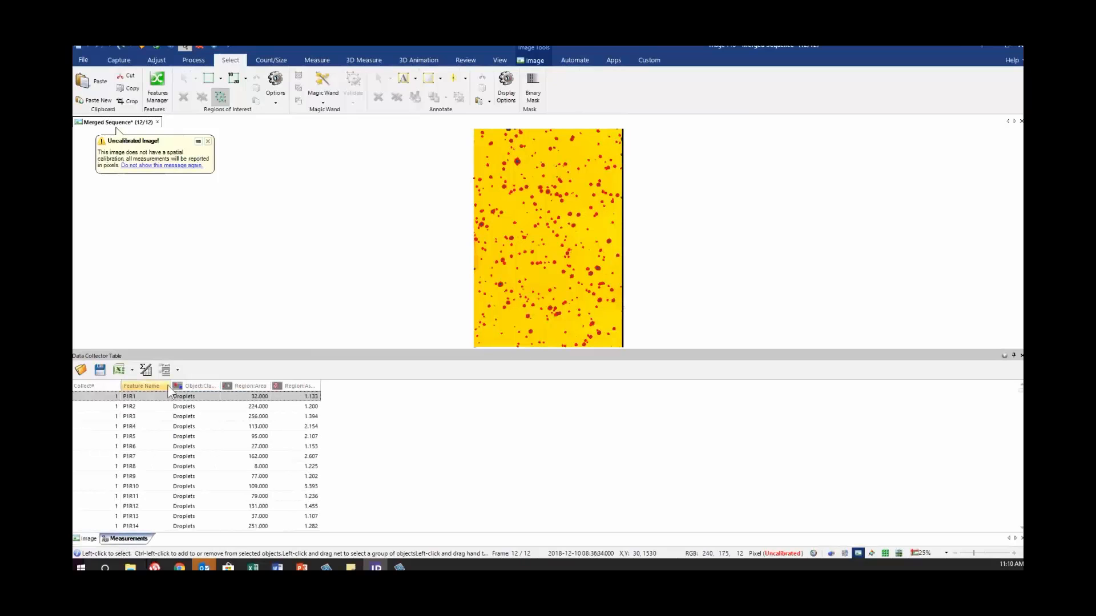
pyautogui.moveTo(171, 384); pyautogui.dragTo(282, 386)
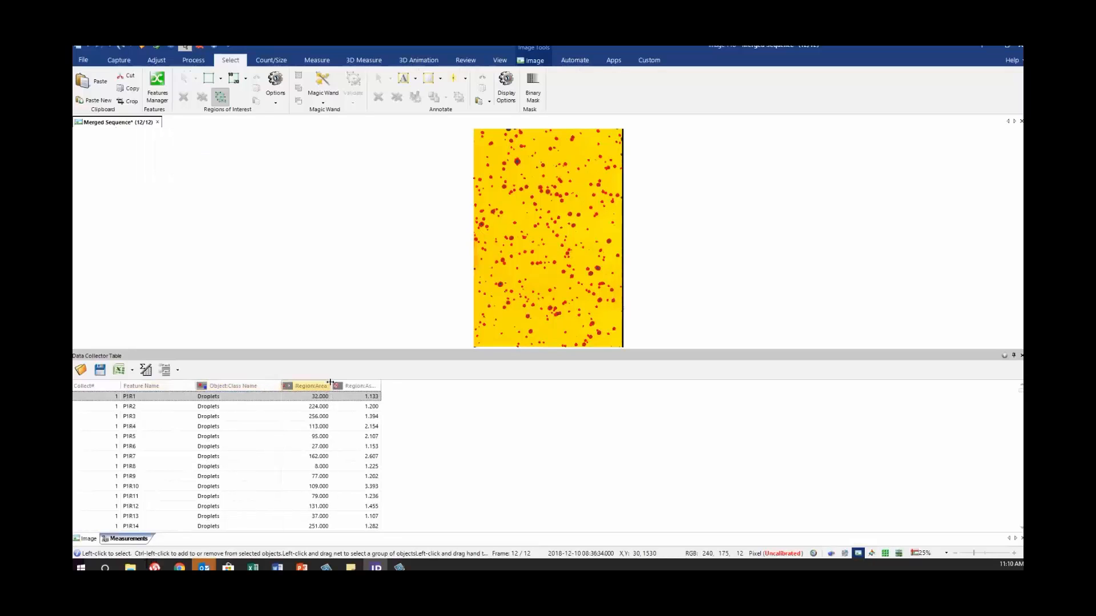
pyautogui.moveTo(381, 386); pyautogui.dragTo(499, 387)
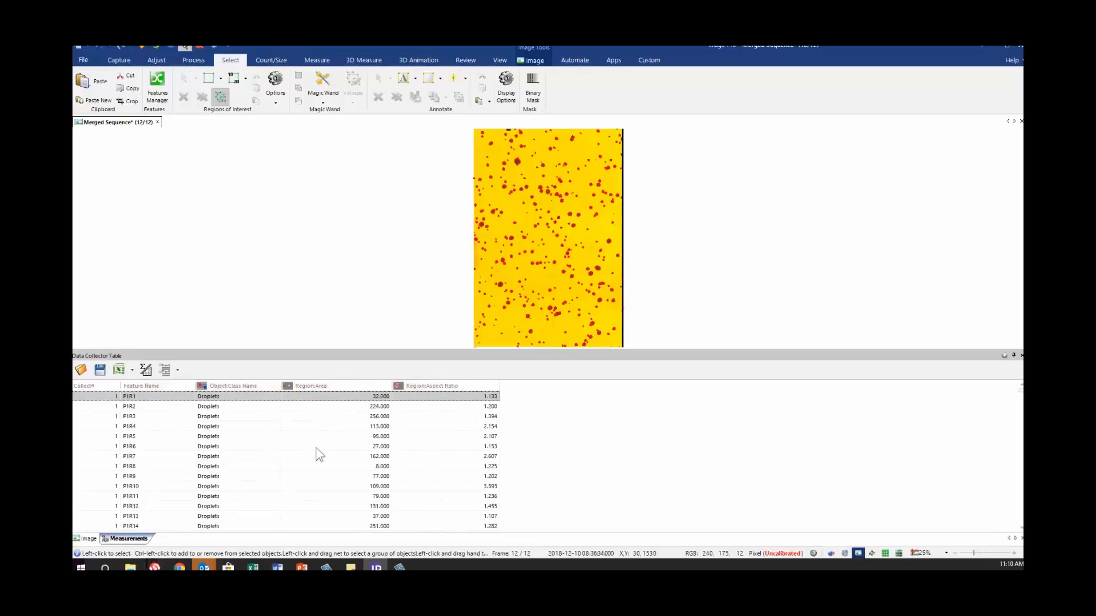
# Examine the collected area and aspect ratio of the individual droplets across the sequence's frames
pyautogui.scroll(-20, 317, 457)
pyautogui.scroll(-20, 316, 460)
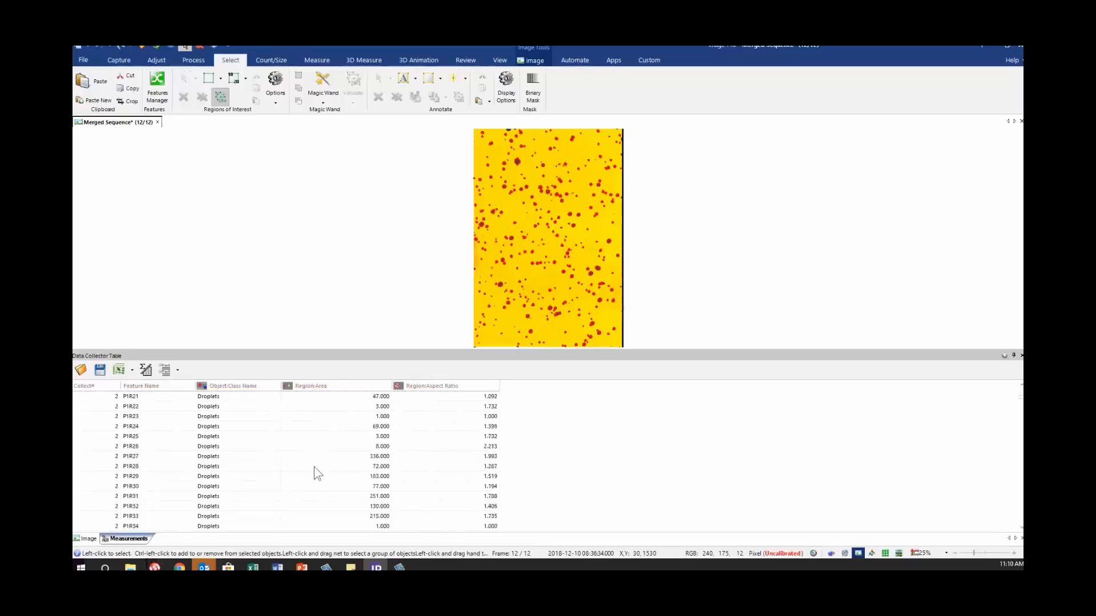
pyautogui.scroll(-20, 308, 482)
pyautogui.scroll(-20, 297, 486)
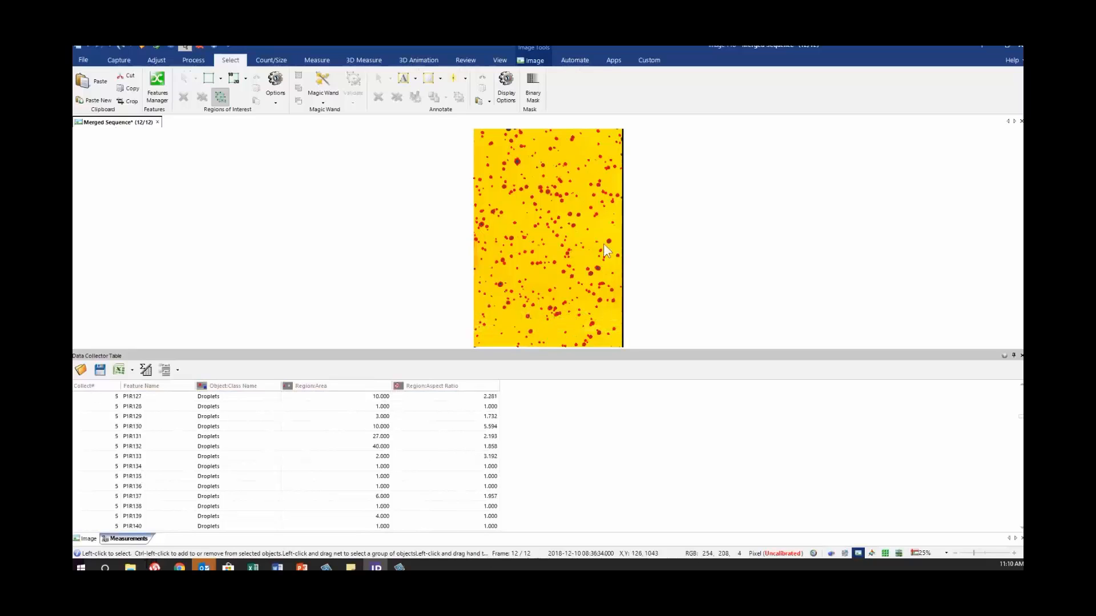
pyautogui.moveTo(560, 316)
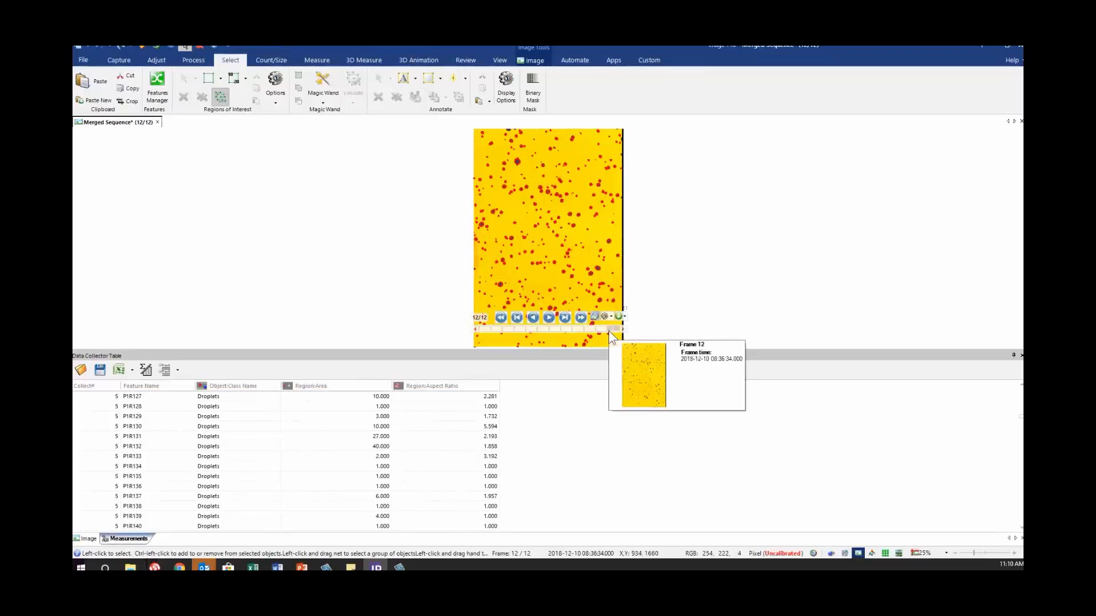
# Return the merged sequence to frame 1 and create a mask of the counted droplets for all frames
pyautogui.moveTo(582, 330)
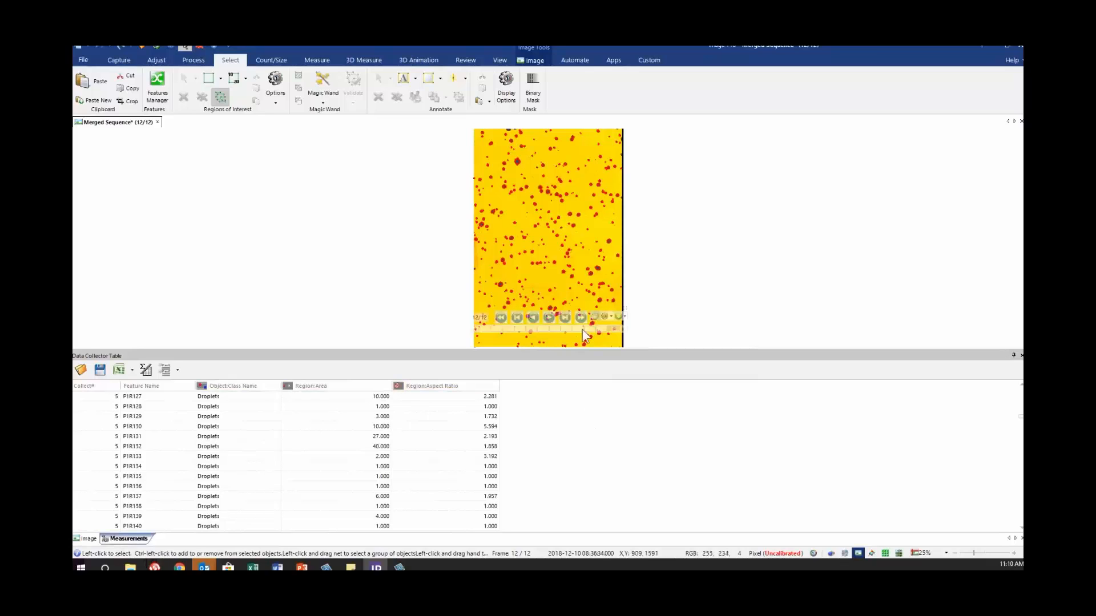
pyautogui.moveTo(599, 330); pyautogui.dragTo(480, 346)
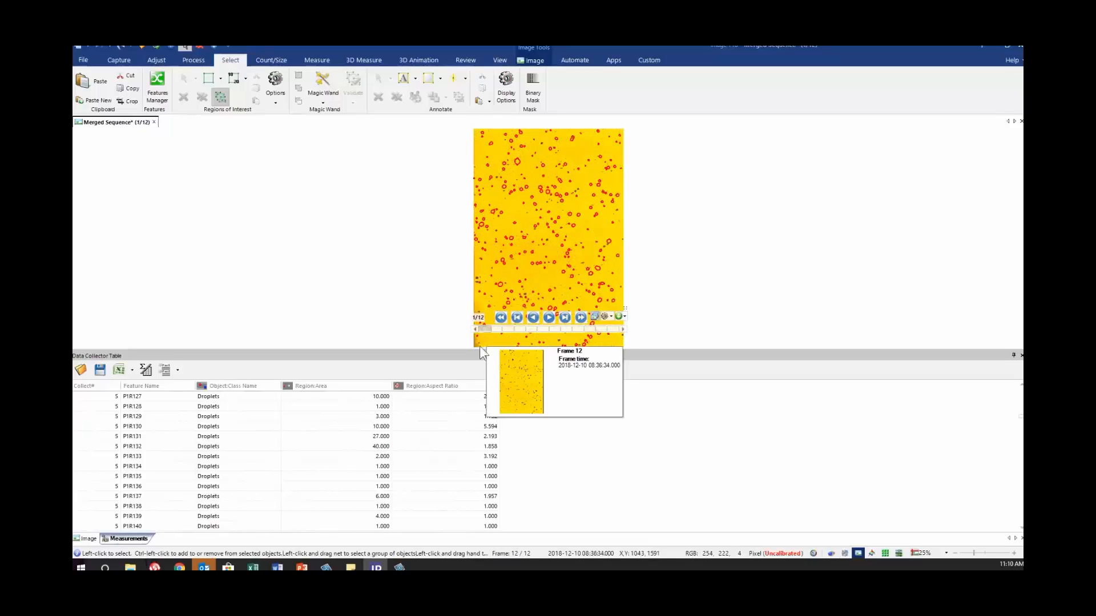
pyautogui.click(272, 60)
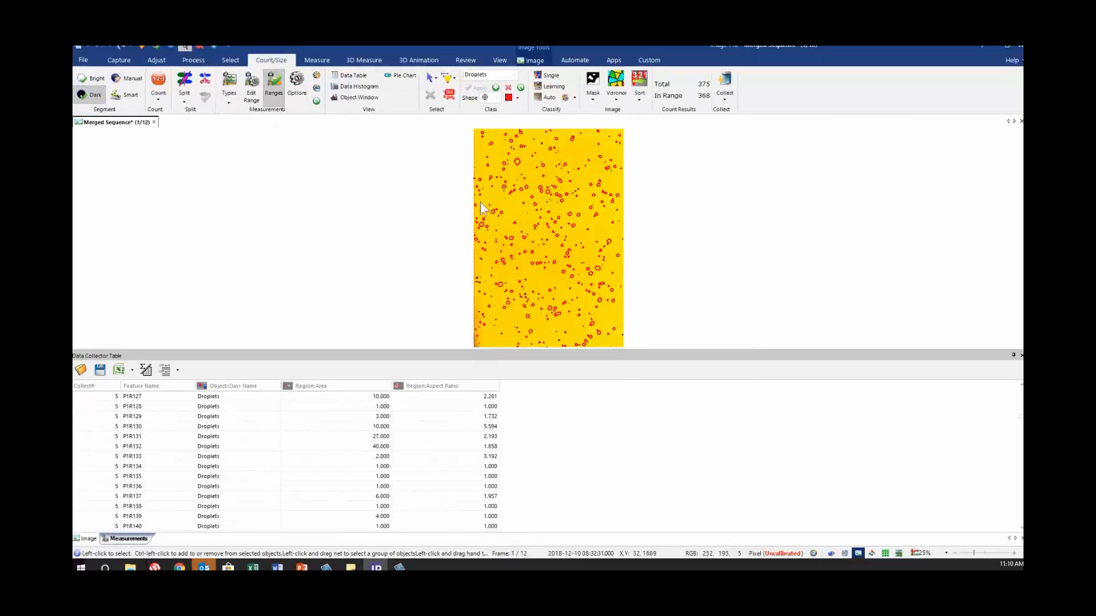
pyautogui.click(592, 106)
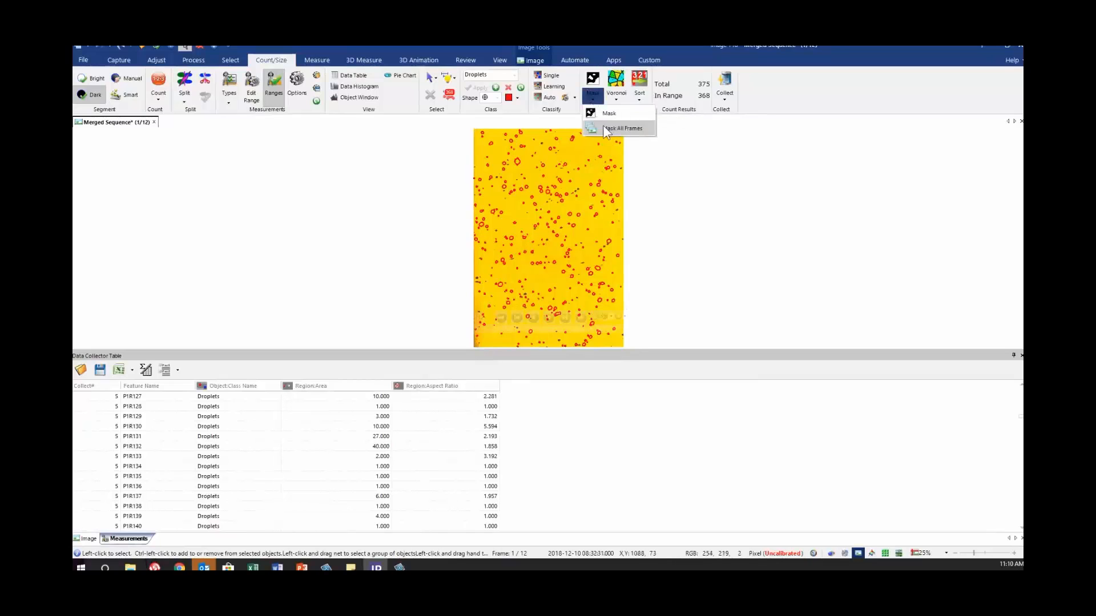
pyautogui.click(603, 126)
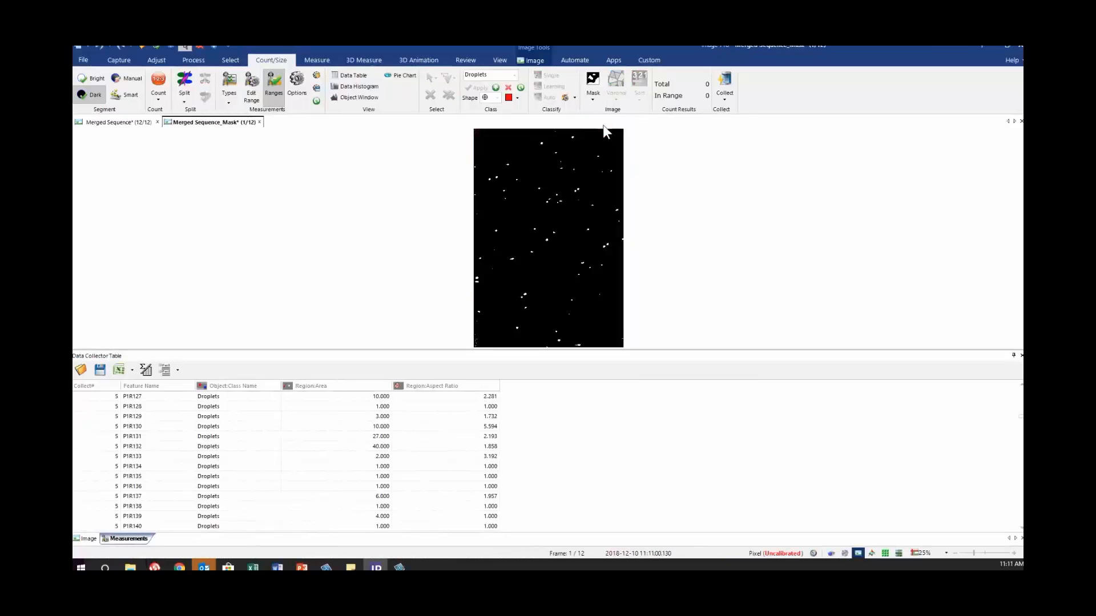
# Play and scrub through the mask sequence's frames to inspect the droplets, and close the mask without saving it
pyautogui.click(549, 317)
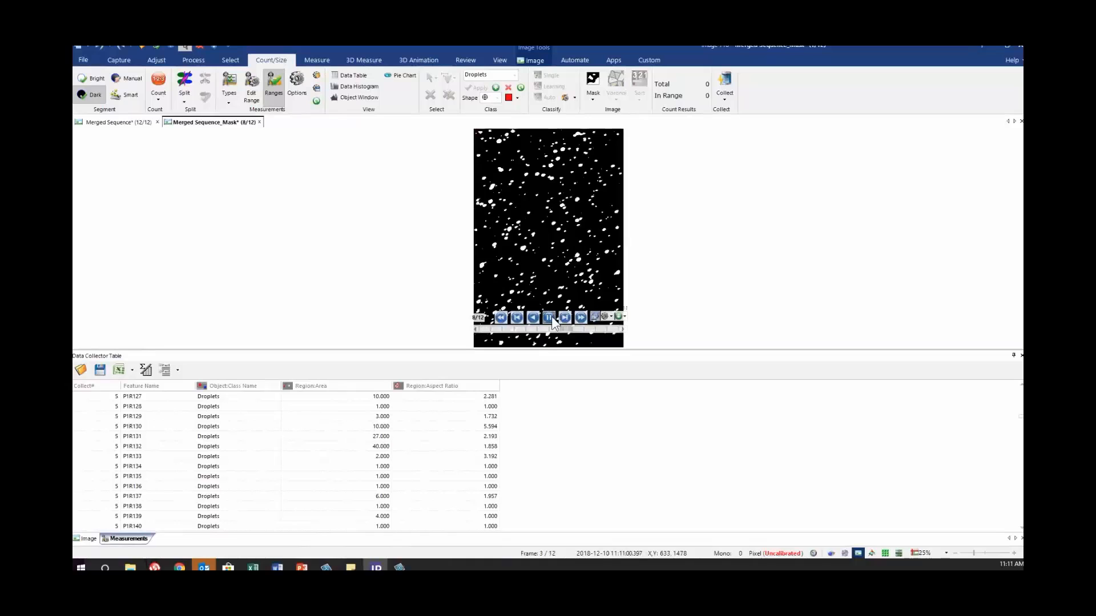
pyautogui.click(548, 318)
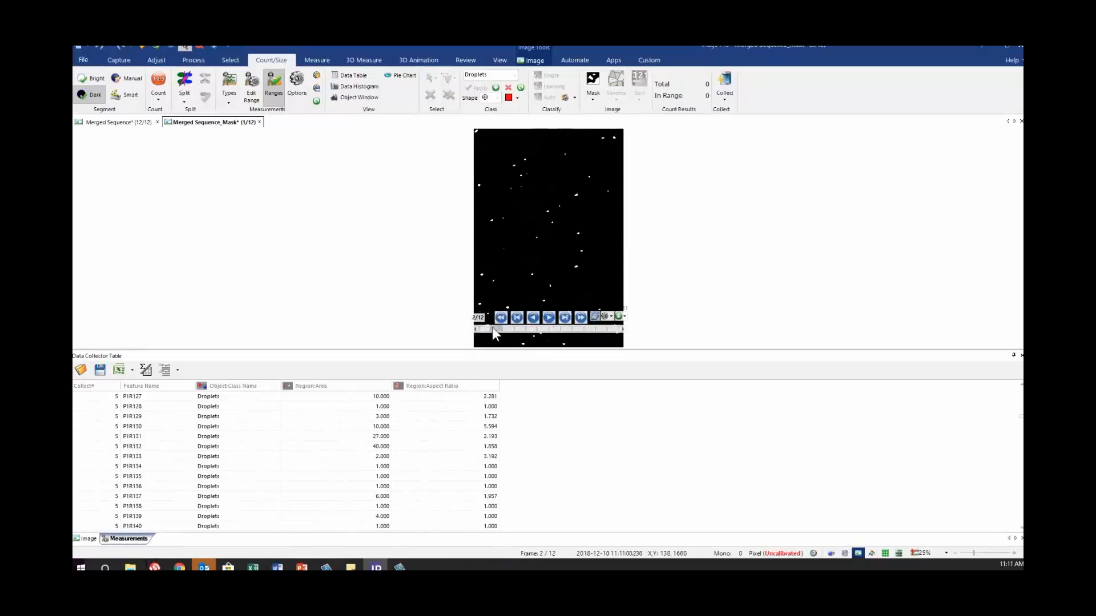
pyautogui.moveTo(501, 329)
pyautogui.mouseDown()
pyautogui.moveTo(604, 337)
pyautogui.moveTo(479, 326)
pyautogui.mouseUp()
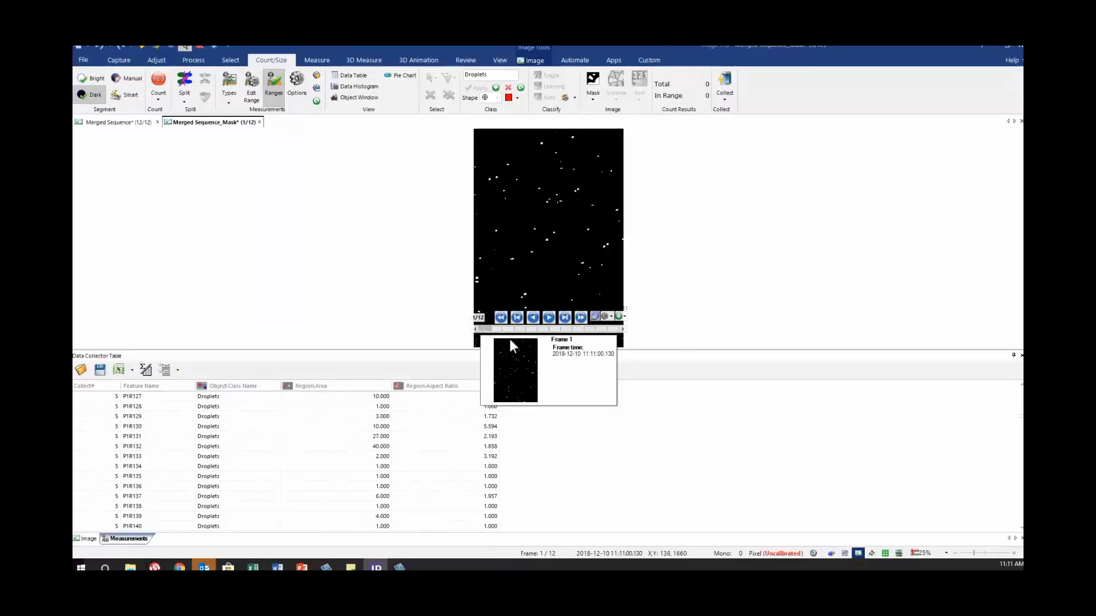
pyautogui.moveTo(487, 330); pyautogui.dragTo(594, 335)
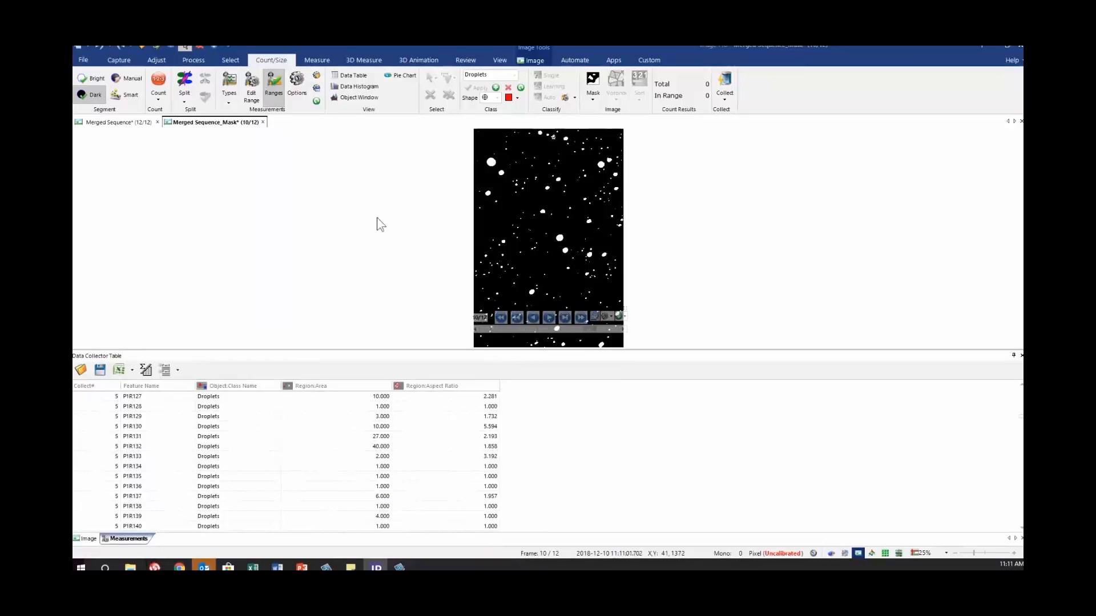
pyautogui.click(264, 123)
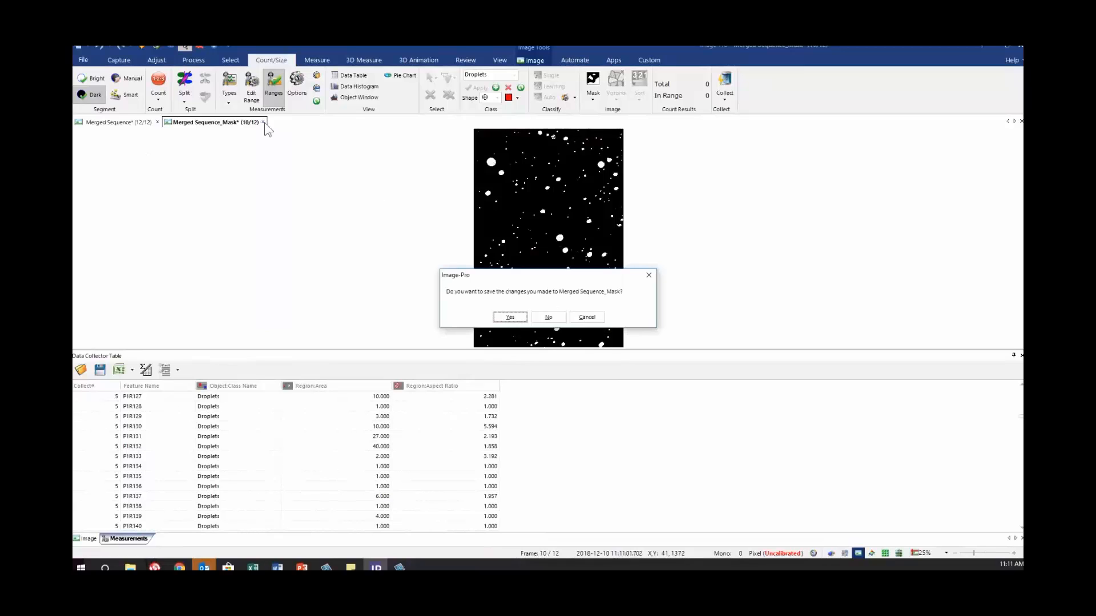
pyautogui.click(546, 313)
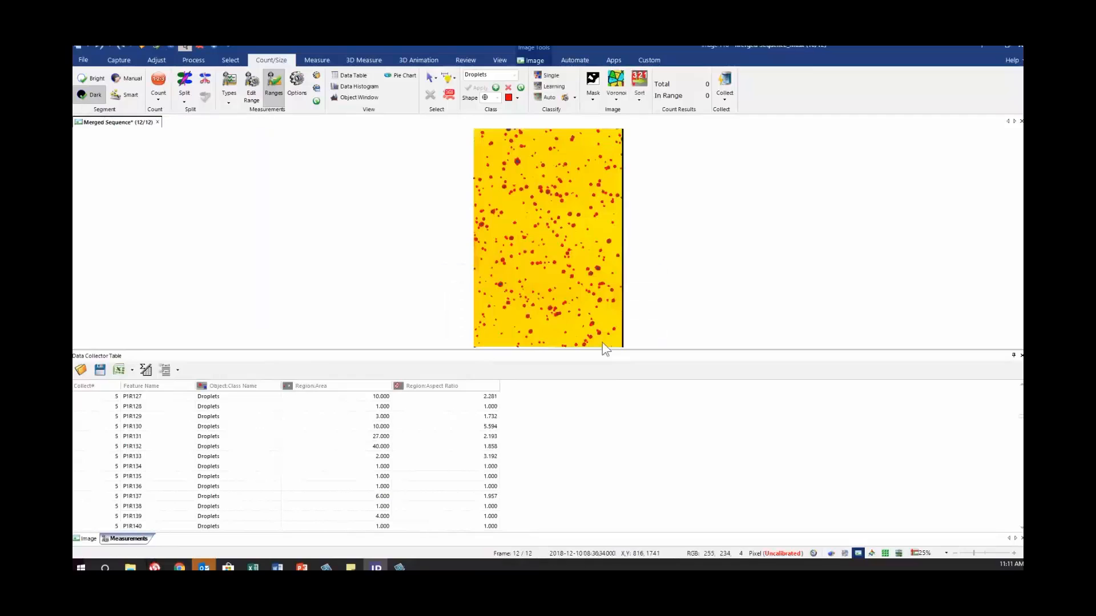
# Close the Data Collector Table and delete all counted droplet objects from the merged sequence
pyautogui.click(1021, 355)
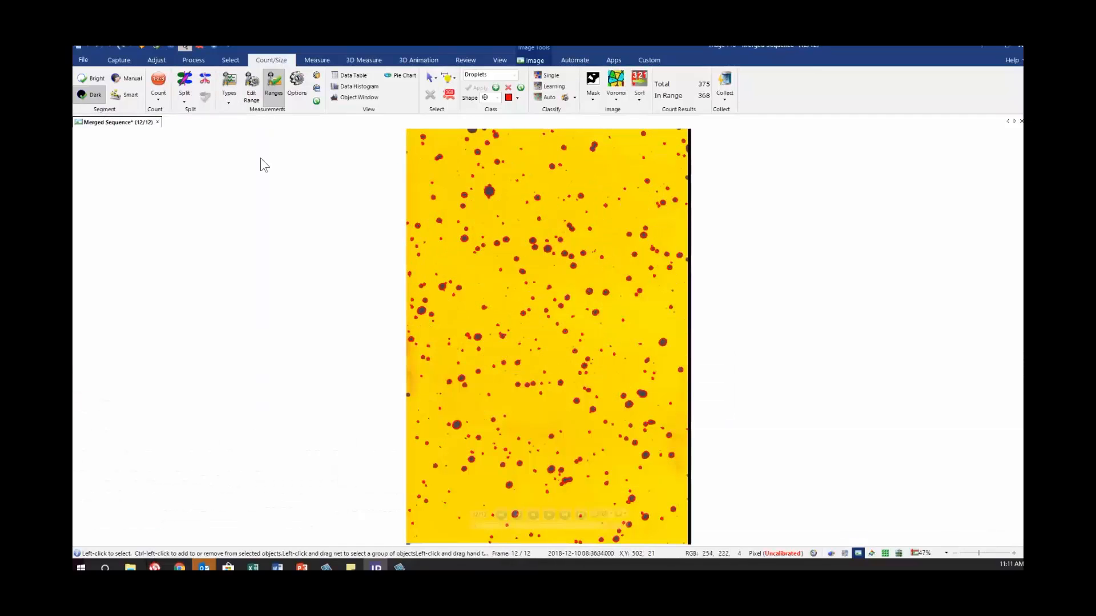
pyautogui.click(449, 95)
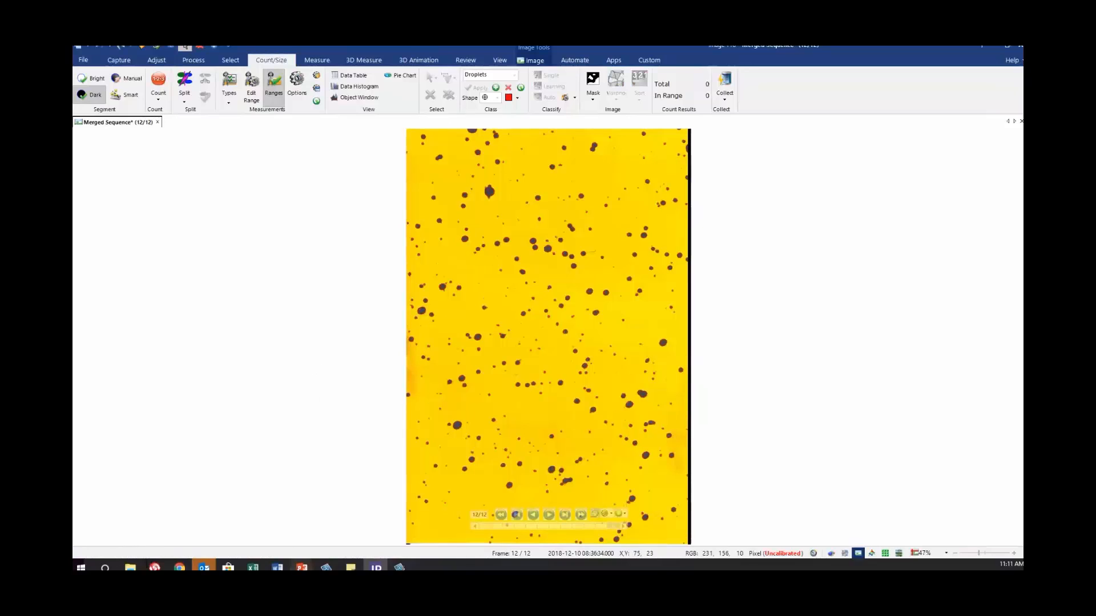
# Switch to the running PowerPoint slide show and advance to the "Use Data Collector File" slide
pyautogui.moveTo(302, 566)
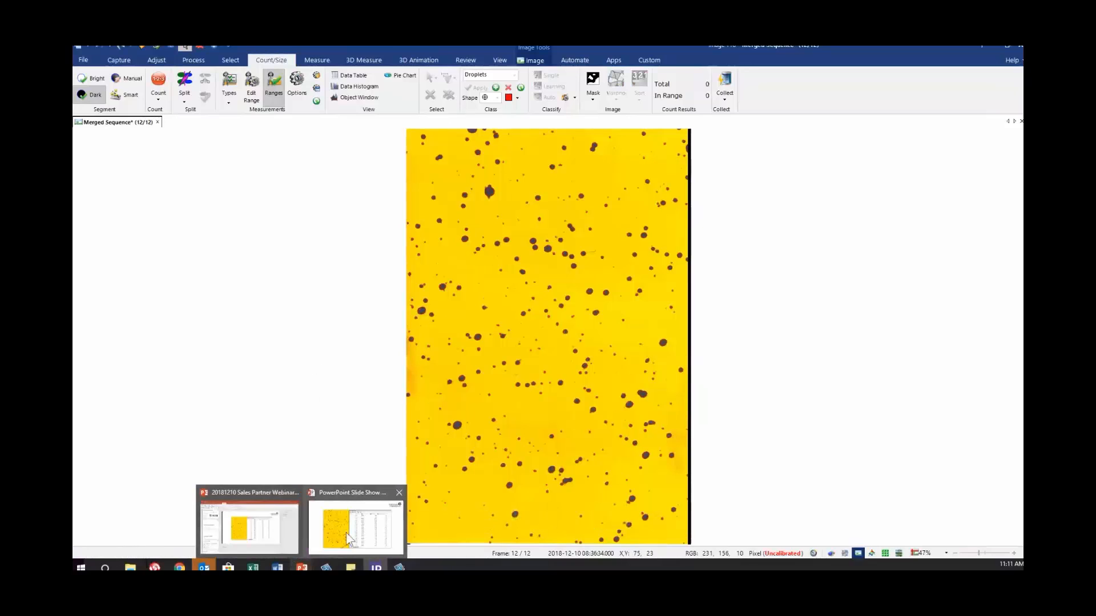
pyautogui.click(342, 536)
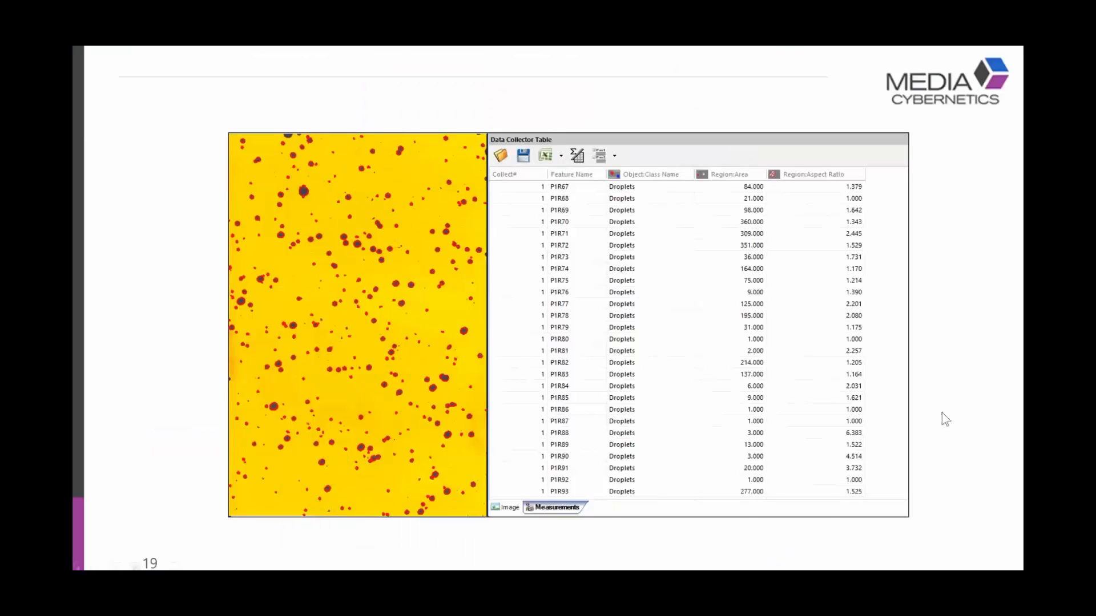
pyautogui.click(942, 412)
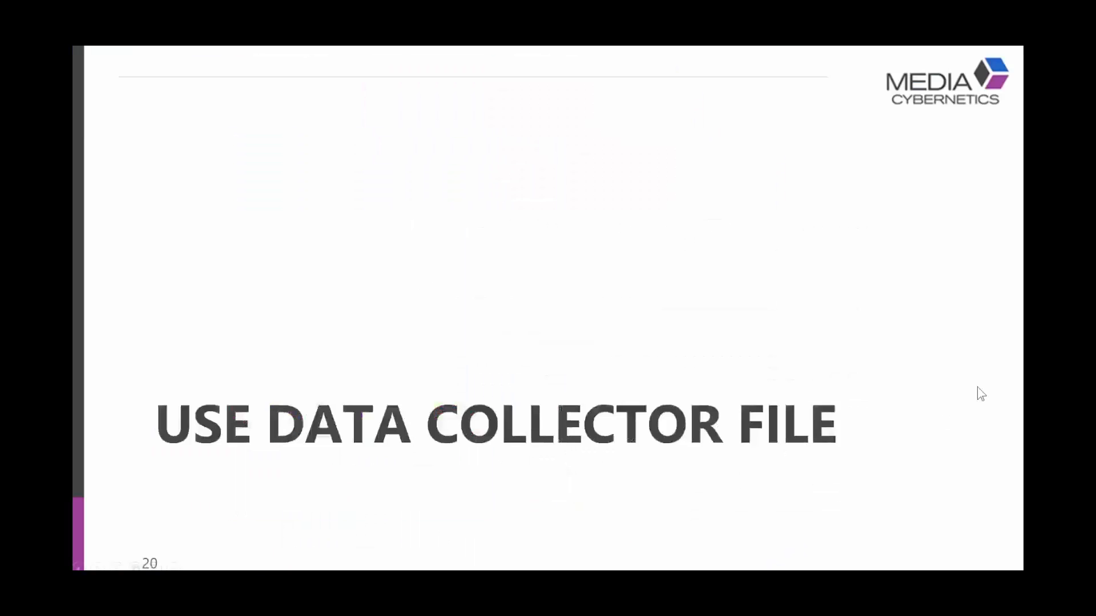